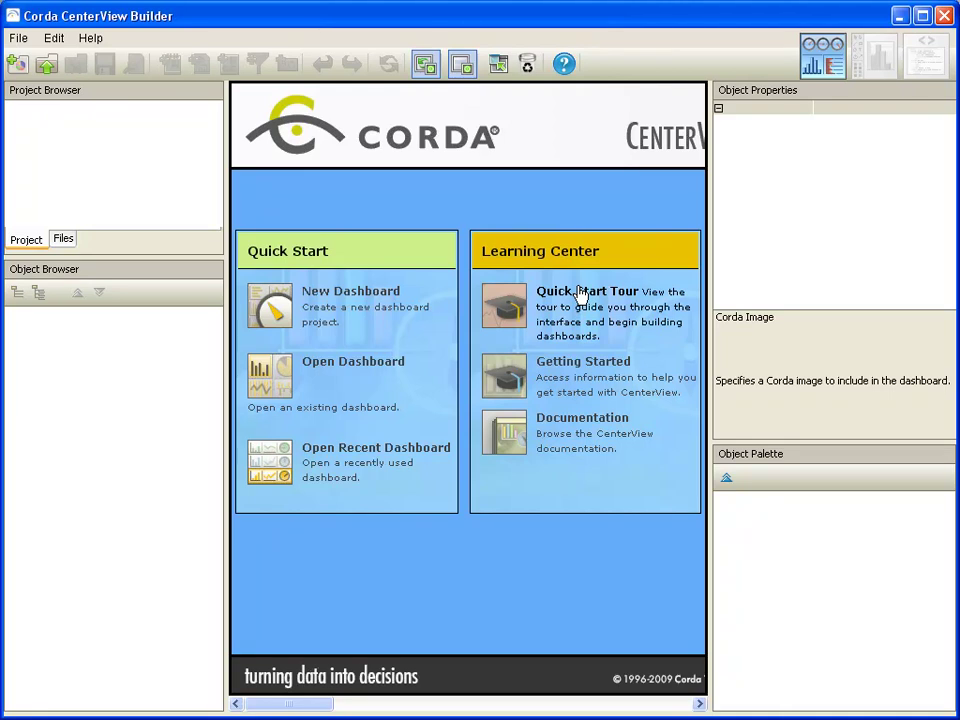
- Create a new dashboard project named testDash
{"action": "left_click", "coordinate": [355, 297]}
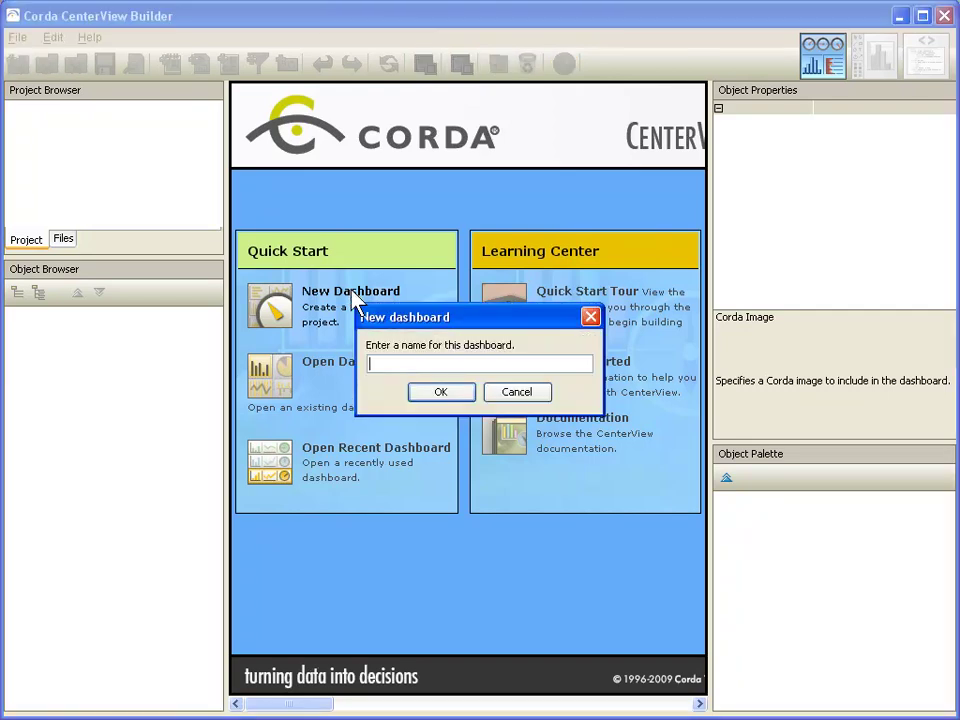
{"action": "type", "text": "testDash"}
{"action": "key", "text": "Return"}
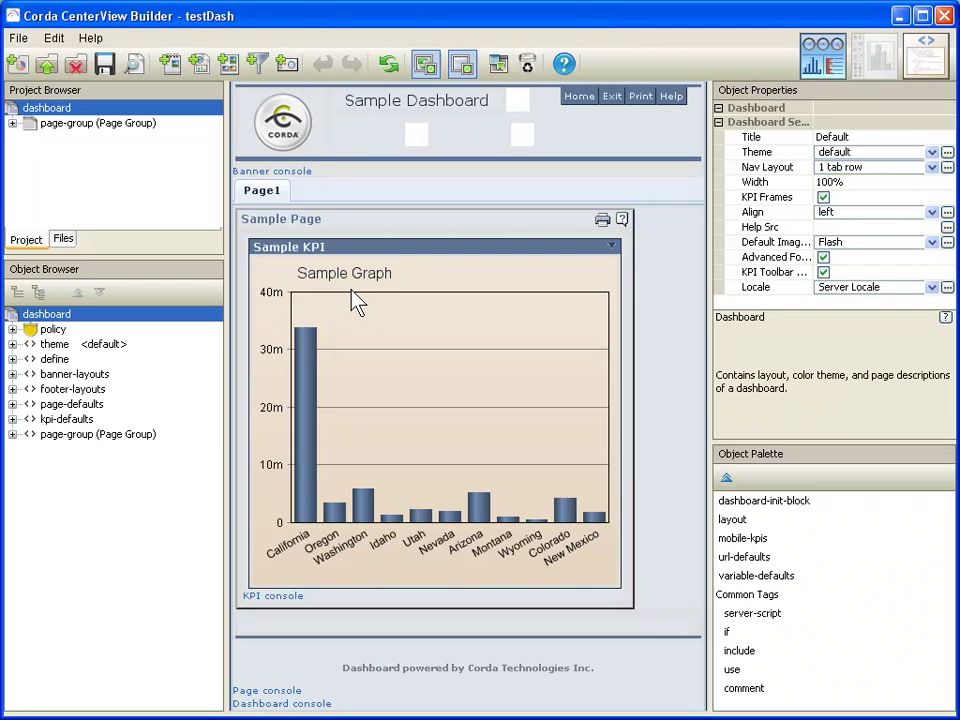
- Expand the page group in the project and its full object tree, and view the contents of Page1
{"action": "left_click", "coordinate": [12, 123]}
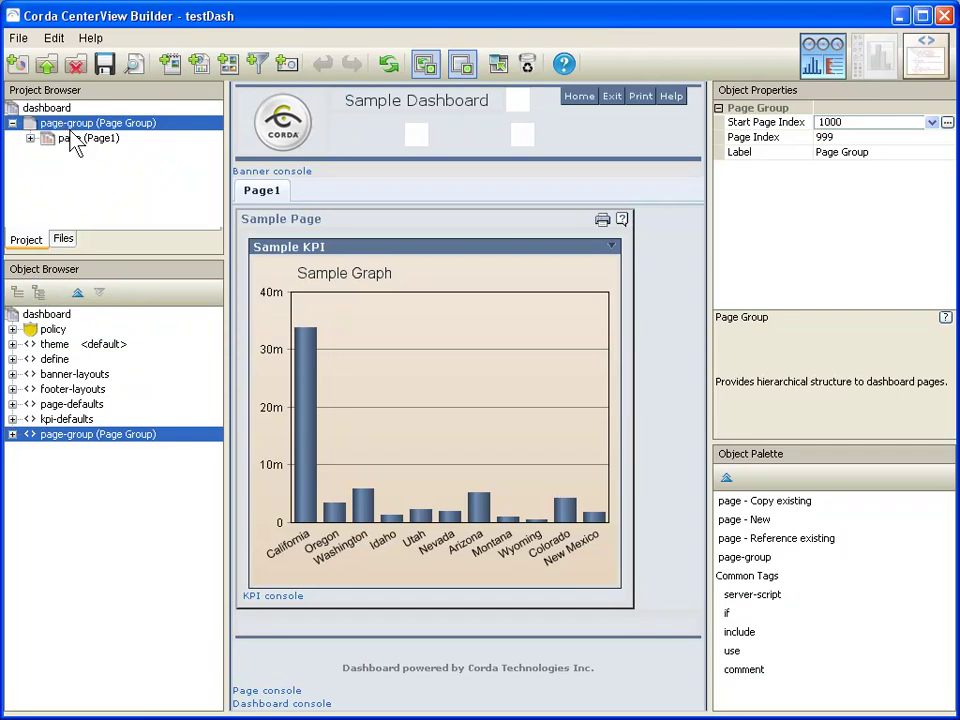
{"action": "left_click", "coordinate": [38, 292]}
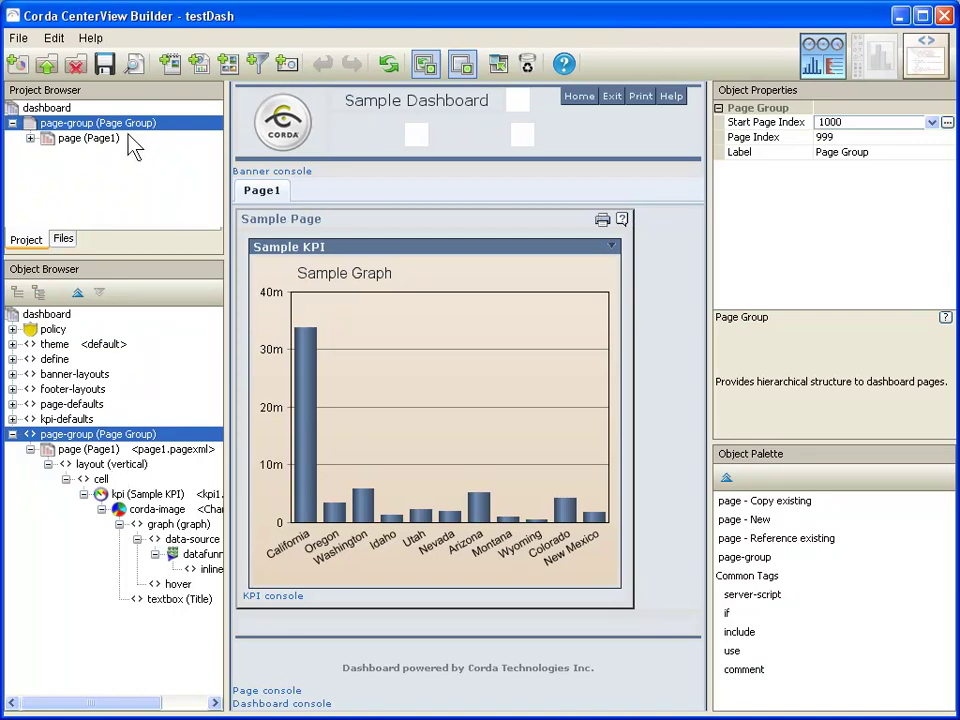
{"action": "left_click", "coordinate": [72, 140]}
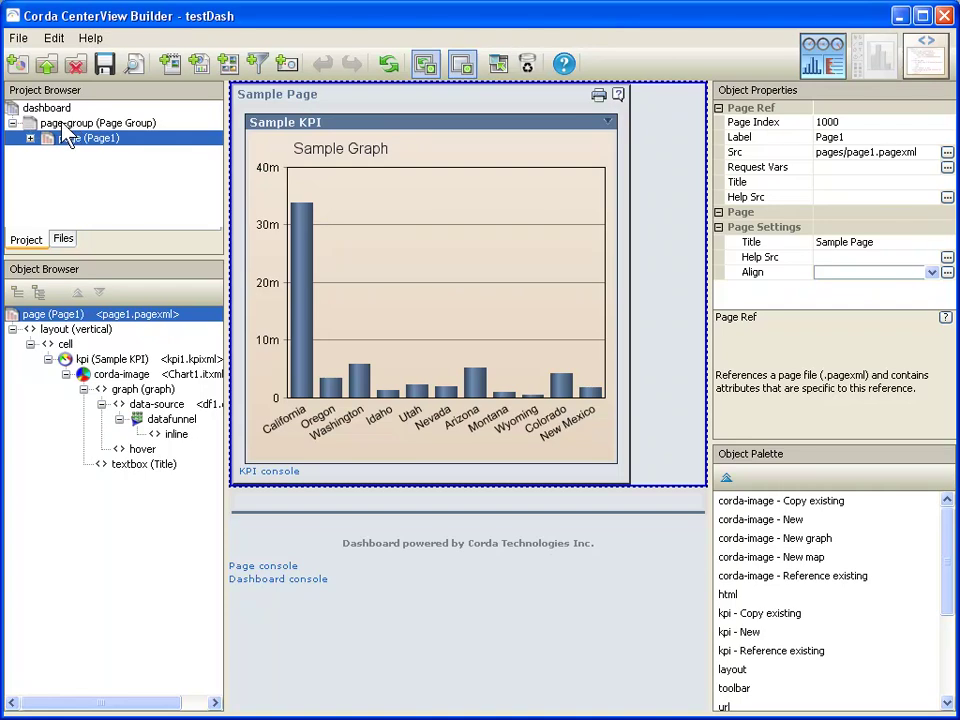
- Add a new page to the page group and save its file as Revenue
{"action": "left_click", "coordinate": [70, 123]}
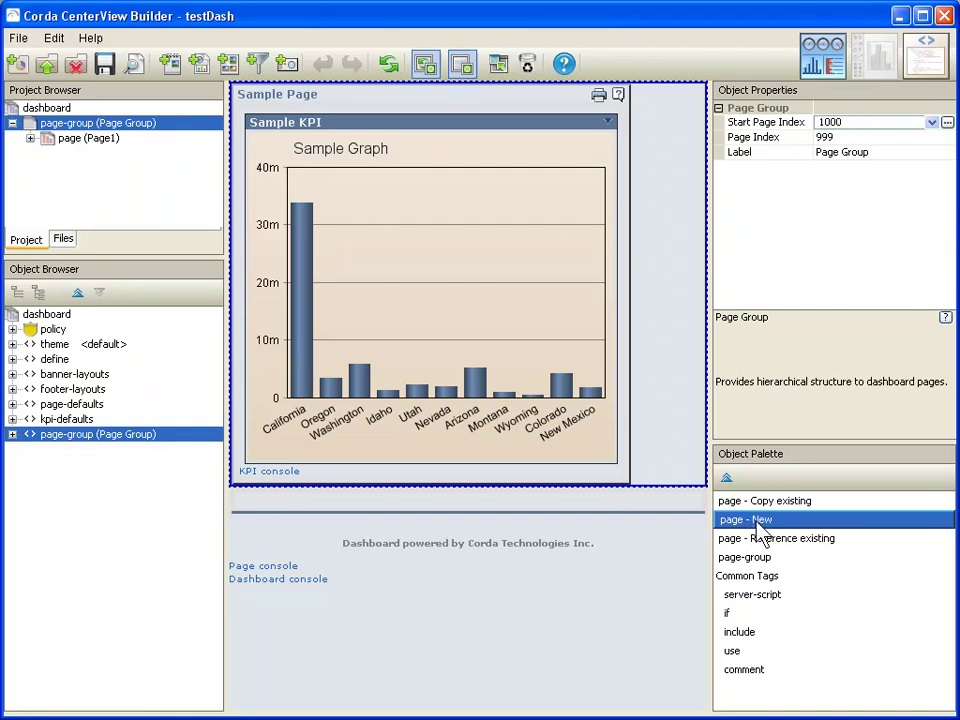
{"action": "double_click", "coordinate": [757, 521]}
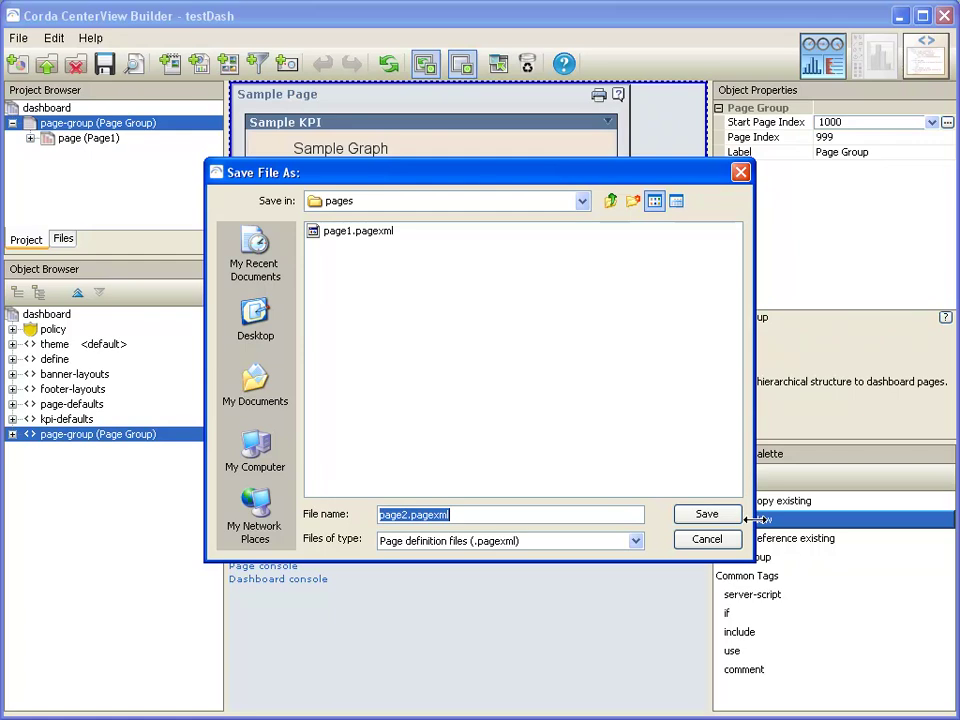
{"action": "type", "text": "Revenue"}
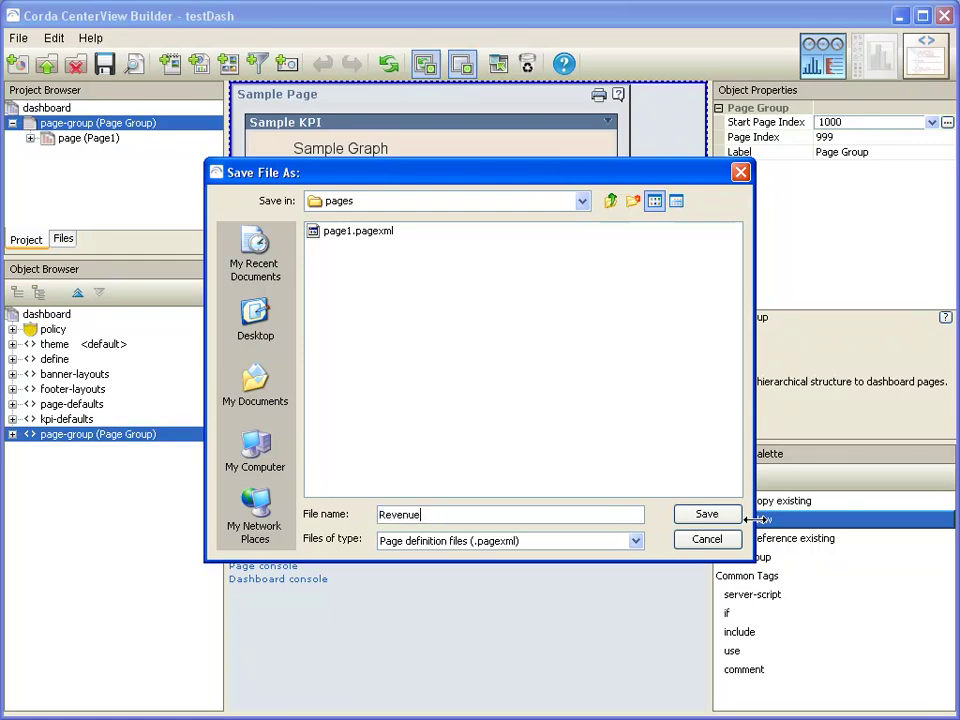
{"action": "key", "text": "Return"}
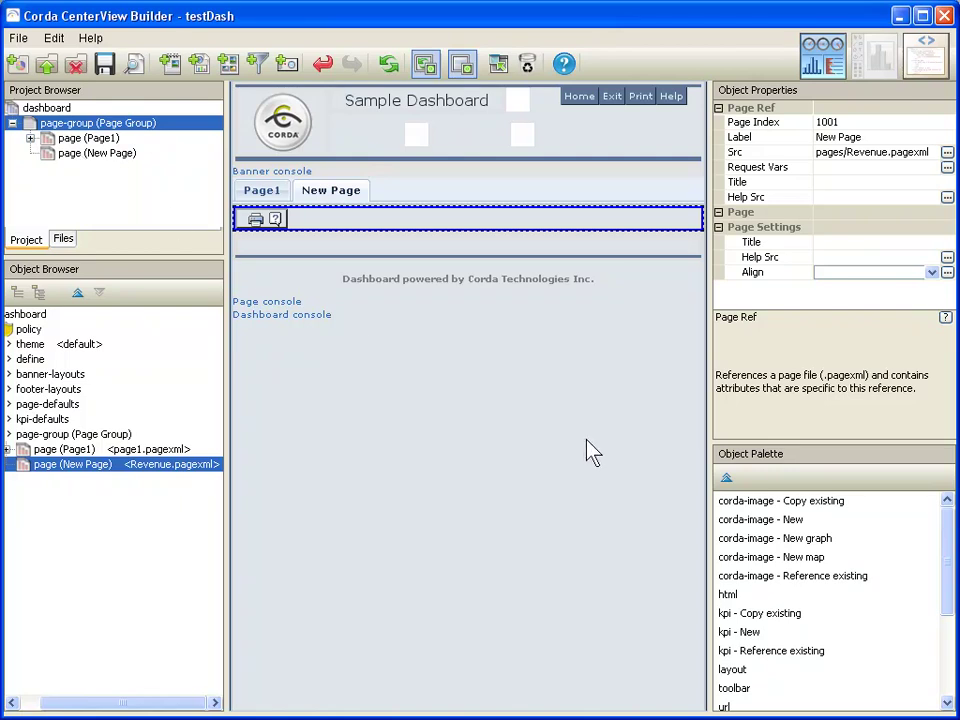
- Add a new KPI saved as kpi2.kpixml to the Revenue page and create a new blank Corda image for it
{"action": "double_click", "coordinate": [763, 634]}
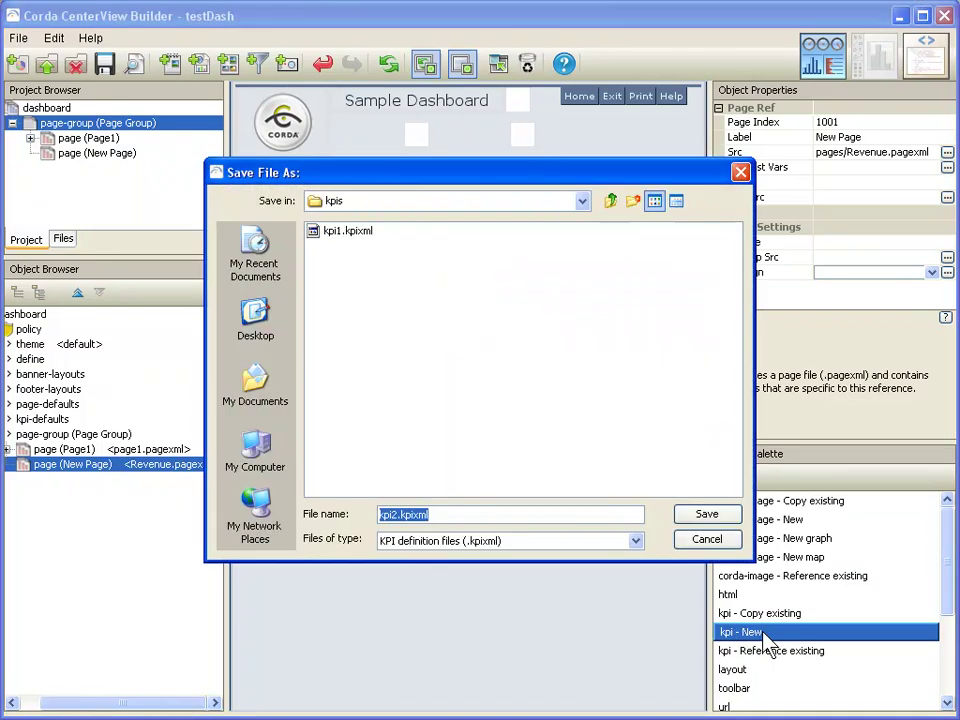
{"action": "key", "text": "Return"}
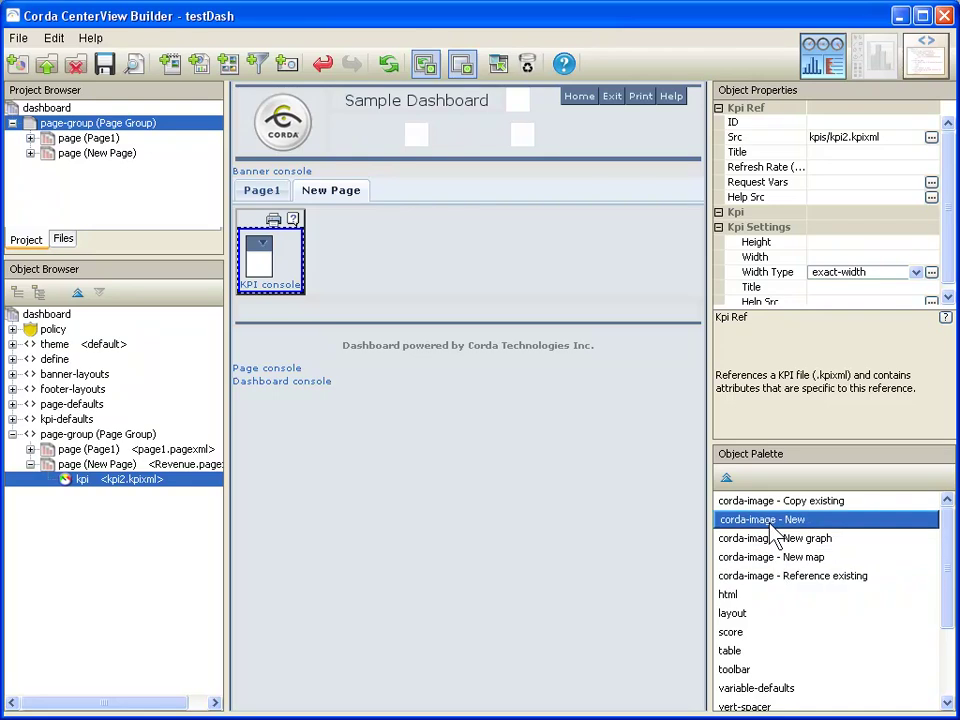
{"action": "left_click_drag", "start_coordinate": [775, 535], "coordinate": [297, 278]}
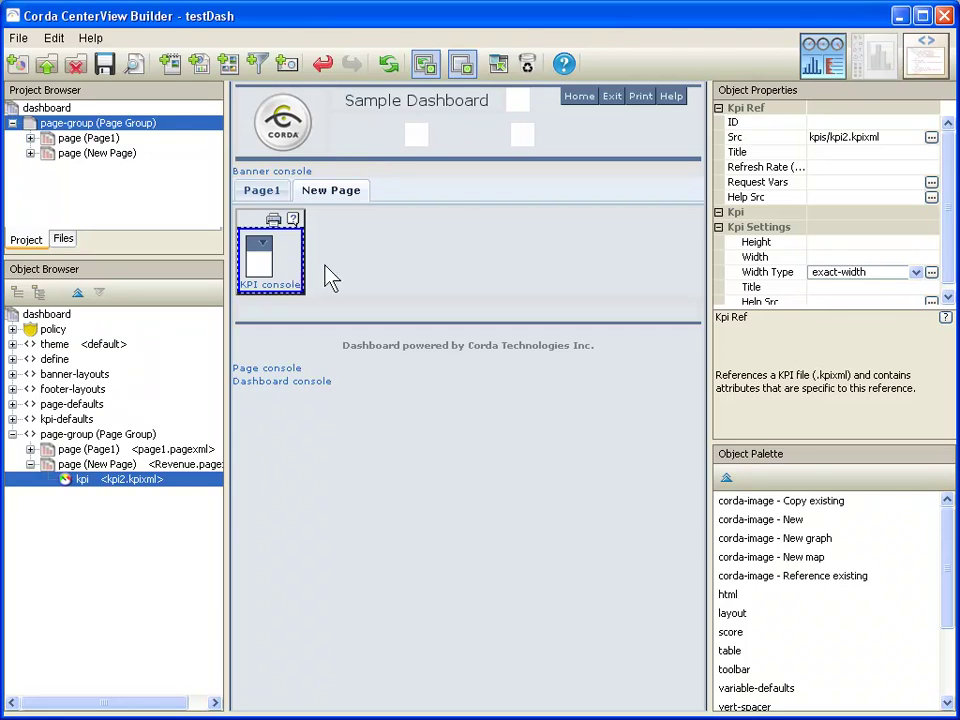
{"action": "left_click", "coordinate": [302, 262]}
{"action": "left_click", "coordinate": [765, 521]}
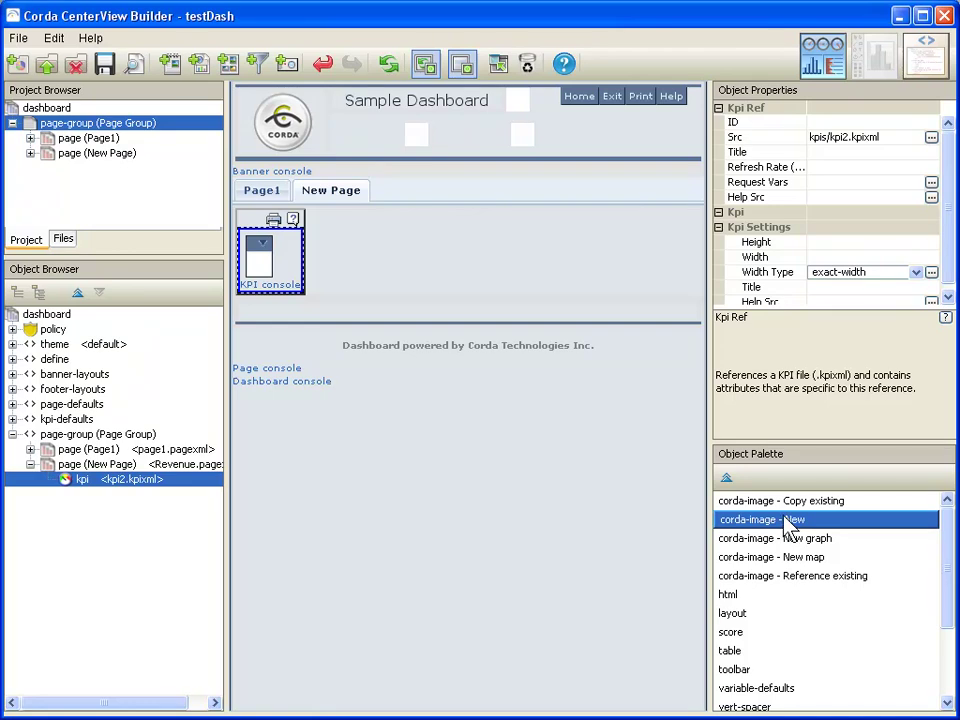
{"action": "double_click", "coordinate": [790, 527]}
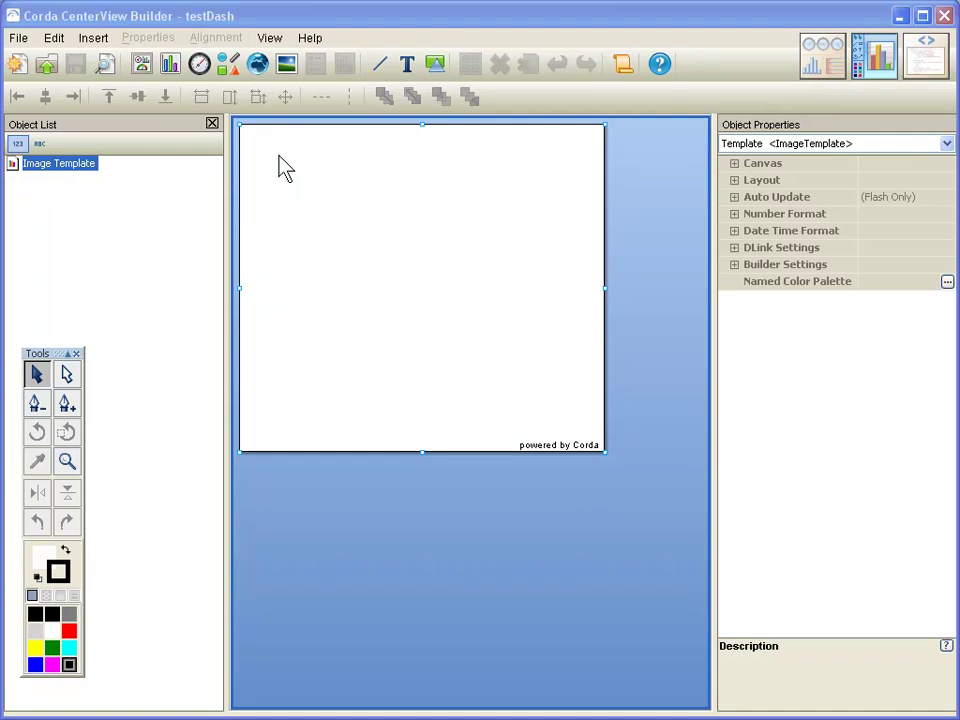
- Open the gallery of insertable items and examine its type filter and the available graphs, gauges, bulbs and backgrounds
{"action": "left_click", "coordinate": [93, 38]}
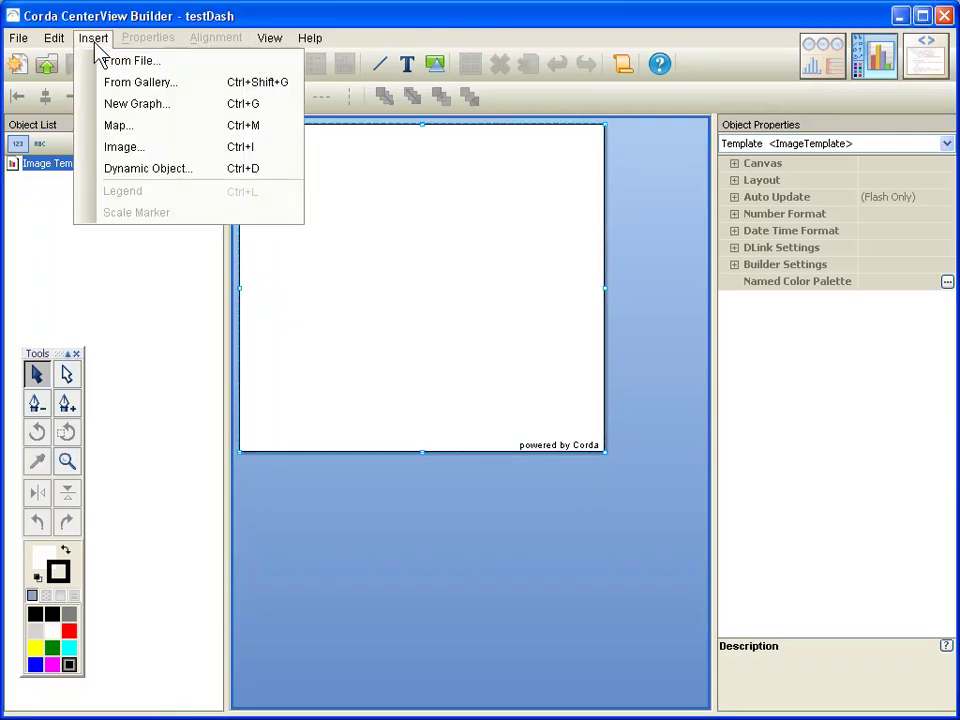
{"action": "left_click", "coordinate": [150, 84]}
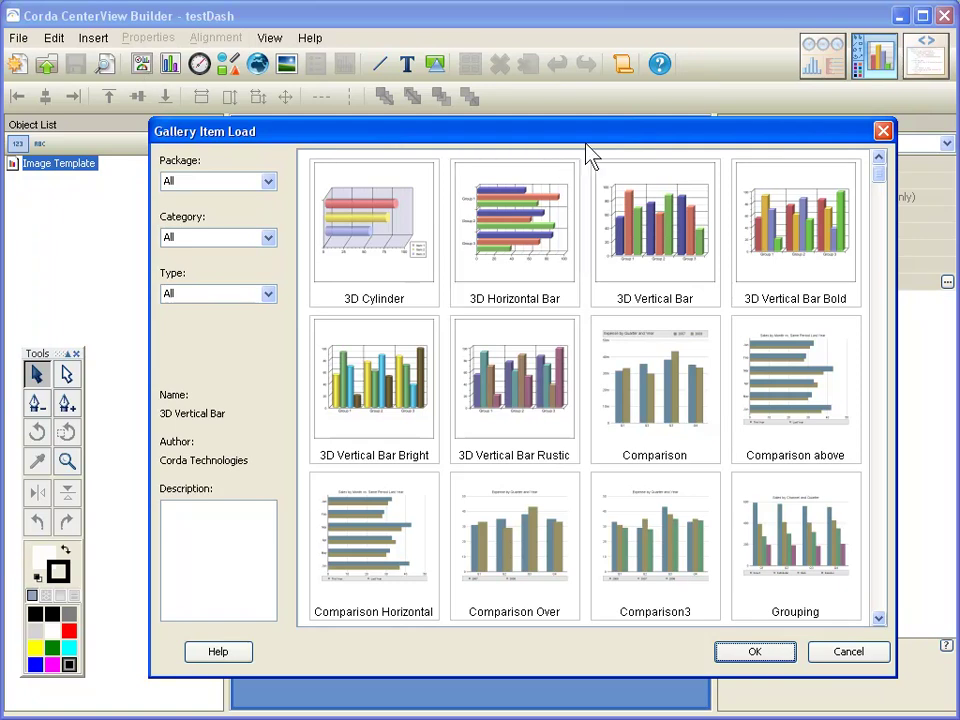
{"action": "left_click", "coordinate": [230, 294]}
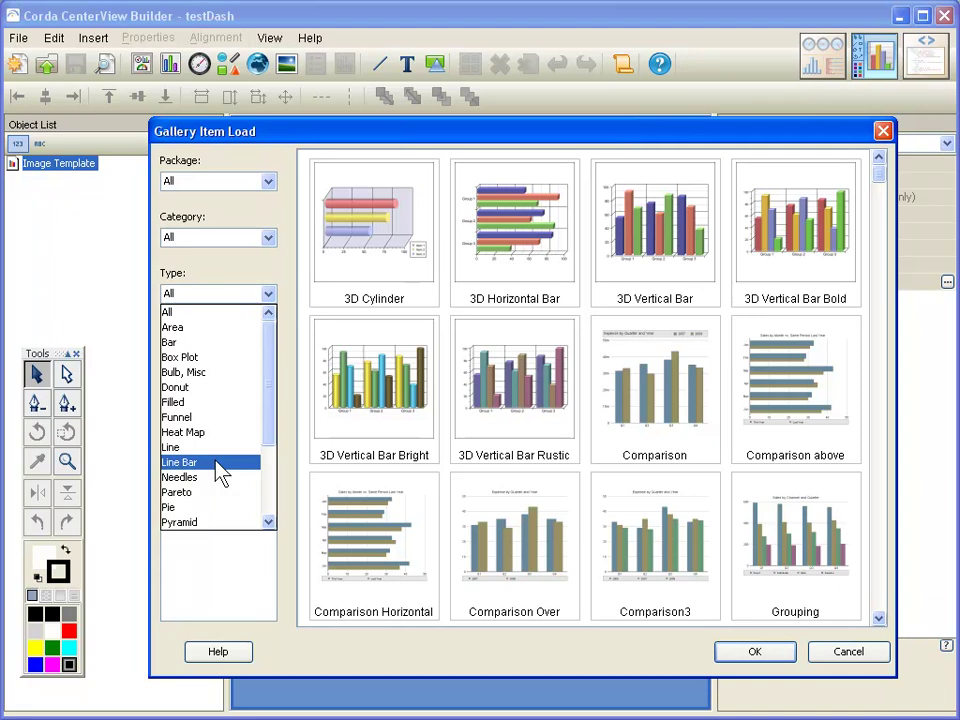
{"action": "left_click_drag", "start_coordinate": [268, 409], "coordinate": [265, 484]}
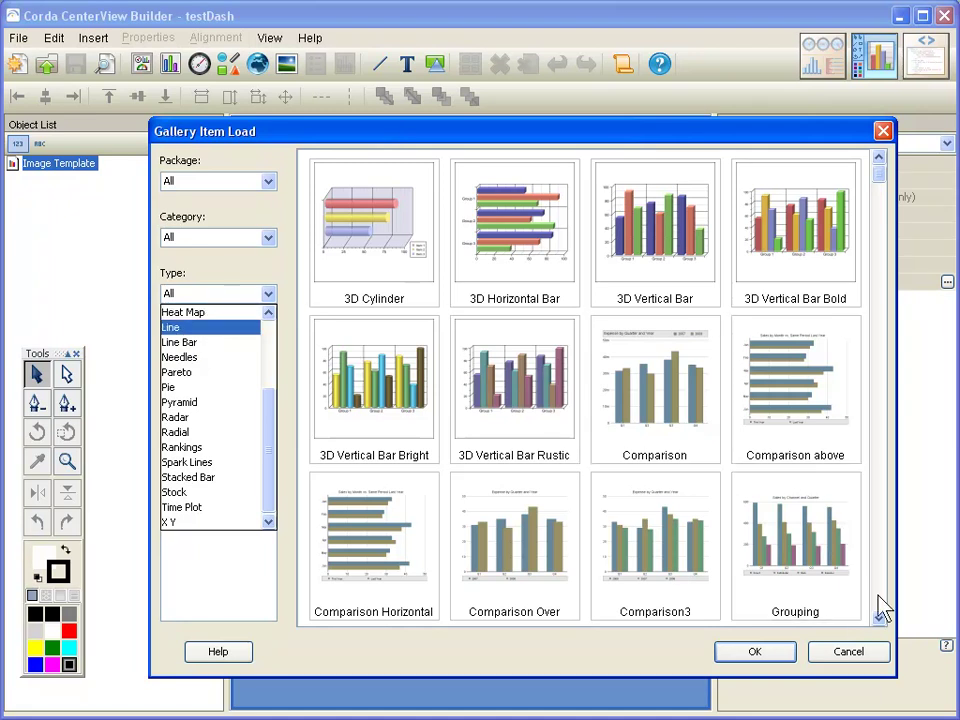
{"action": "scroll", "coordinate": [882, 608], "scroll_direction": "down", "scroll_amount": 3}
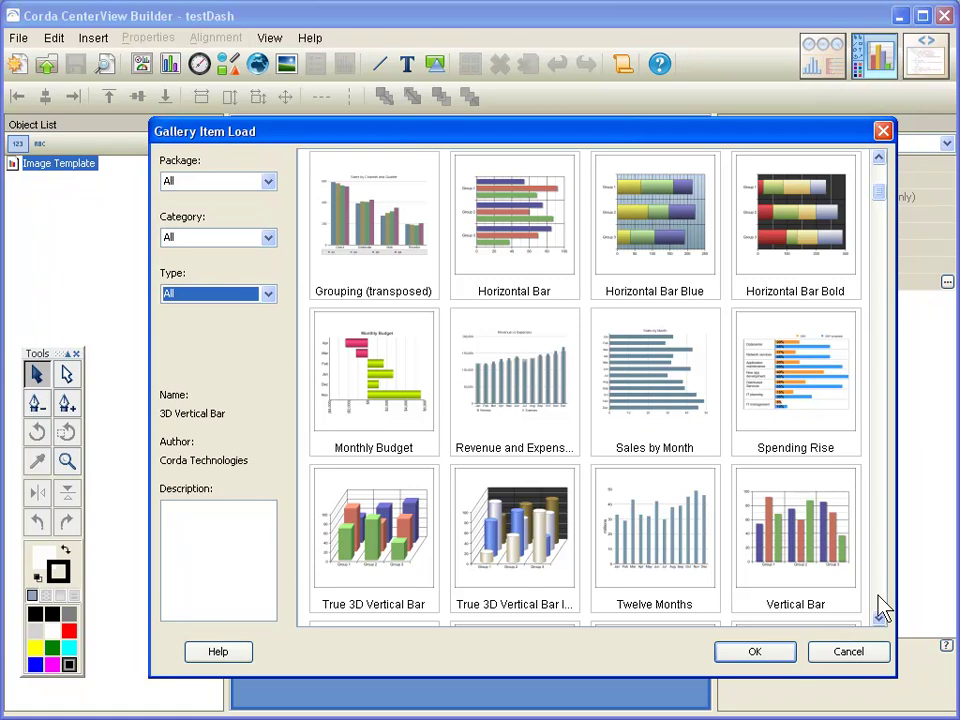
{"action": "scroll", "coordinate": [880, 598], "scroll_direction": "down", "scroll_amount": 3}
{"action": "scroll", "coordinate": [882, 608], "scroll_direction": "down", "scroll_amount": 3}
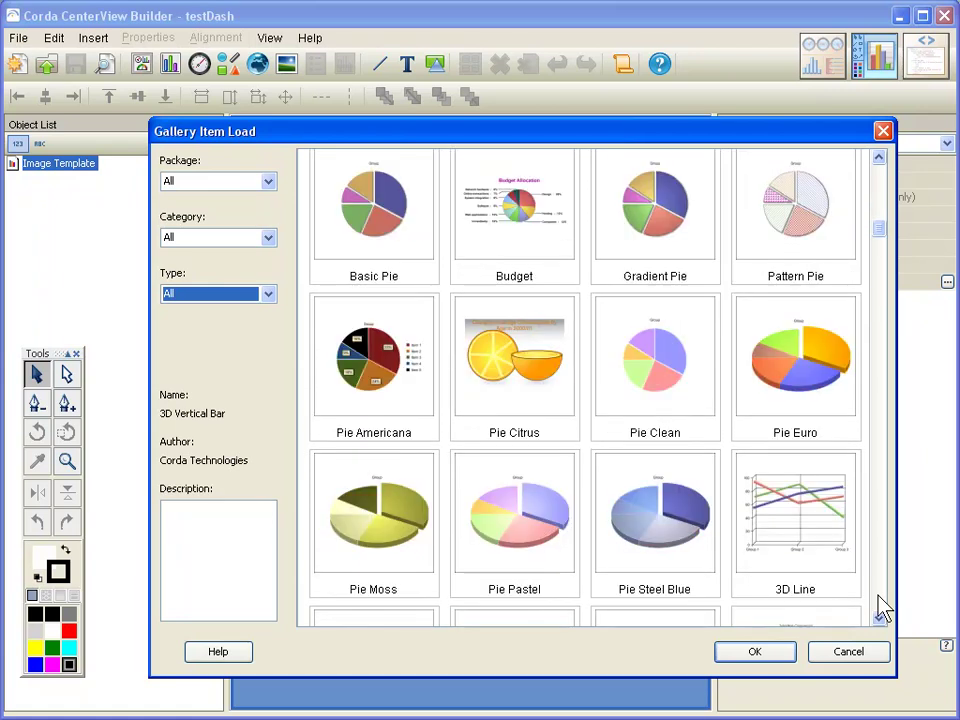
{"action": "scroll", "coordinate": [882, 608], "scroll_direction": "down", "scroll_amount": 3}
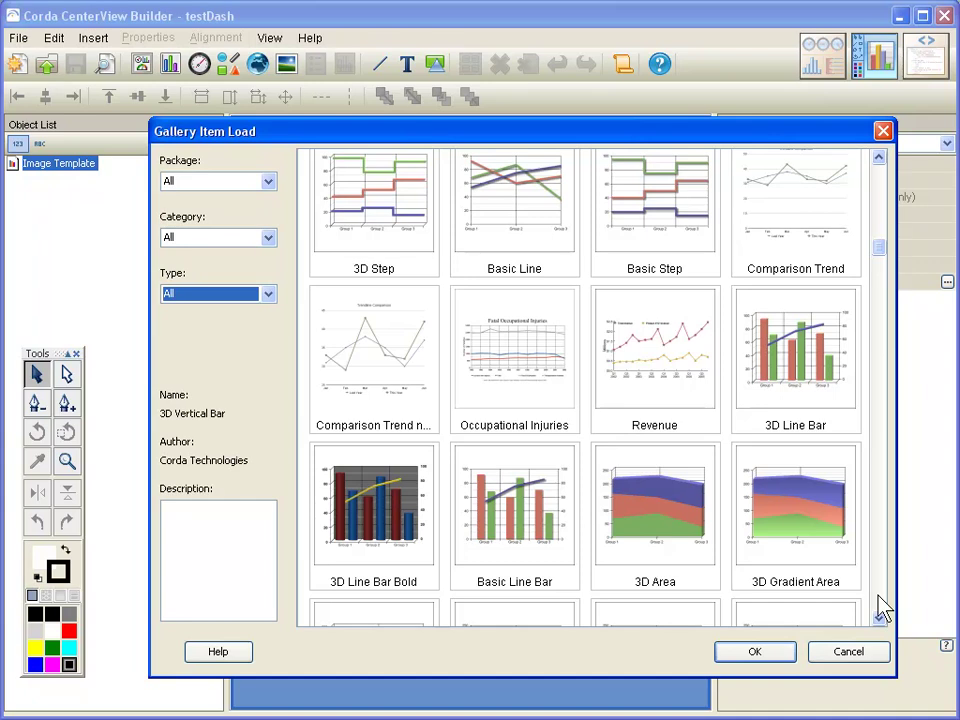
{"action": "scroll", "coordinate": [882, 608], "scroll_direction": "down", "scroll_amount": 3}
{"action": "scroll", "coordinate": [880, 608], "scroll_direction": "down", "scroll_amount": 3}
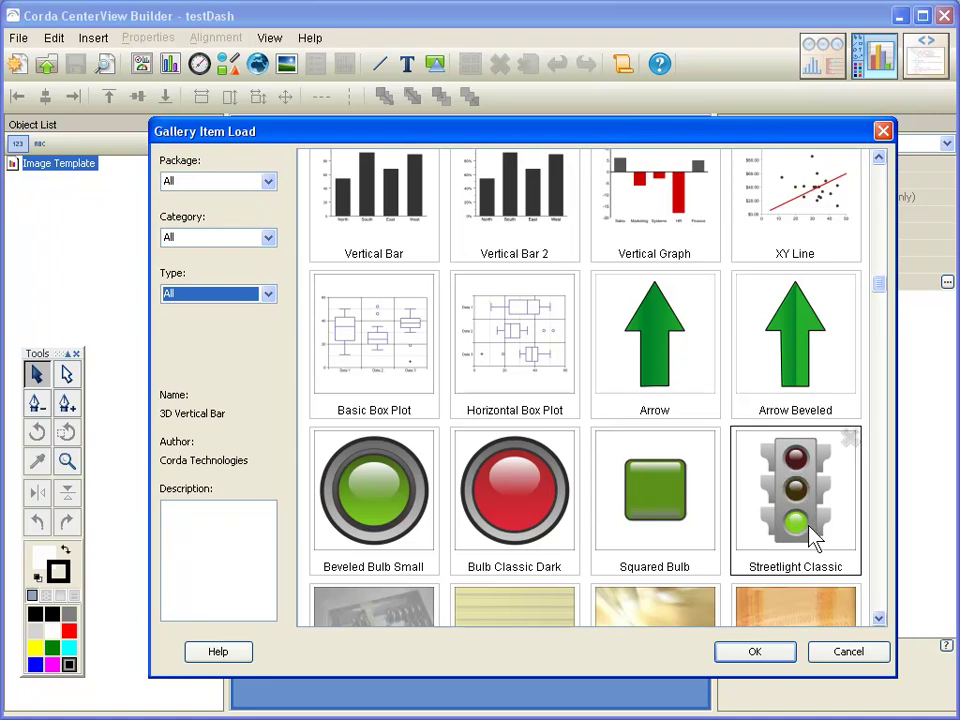
{"action": "scroll", "coordinate": [877, 603], "scroll_direction": "down", "scroll_amount": 15}
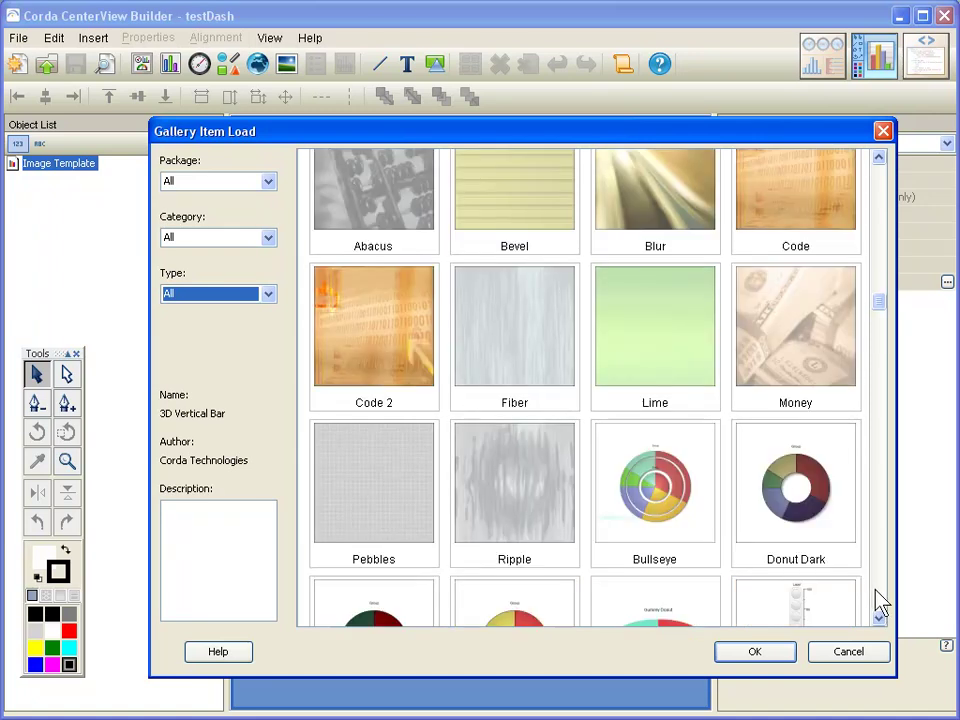
{"action": "left_click", "coordinate": [877, 603]}
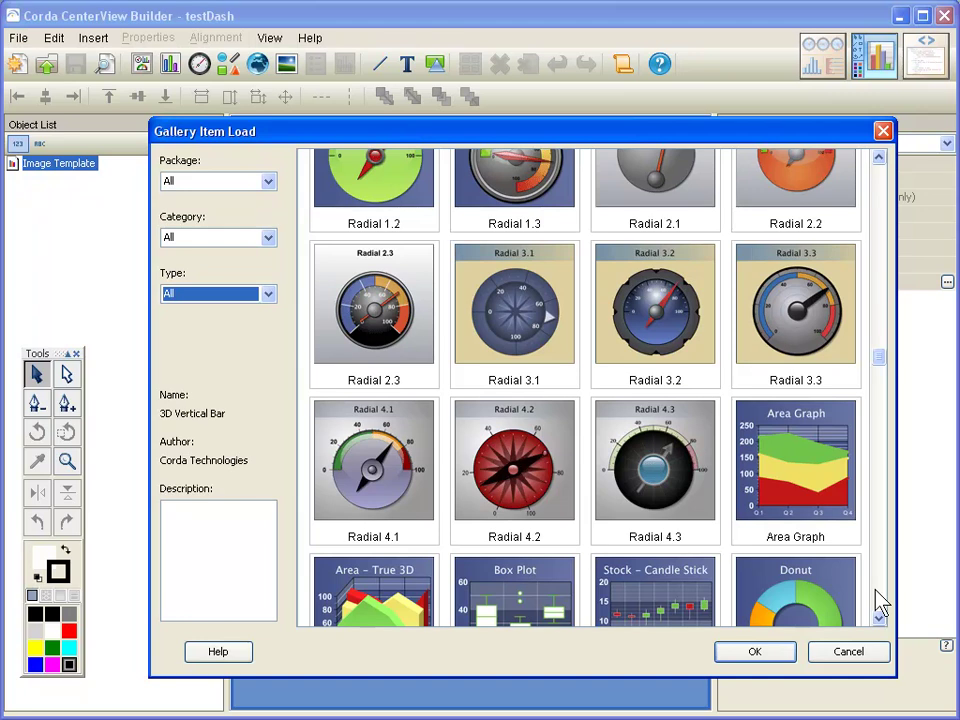
{"action": "left_click", "coordinate": [877, 603]}
{"action": "left_click", "coordinate": [877, 603]}
{"action": "left_click", "coordinate": [877, 603]}
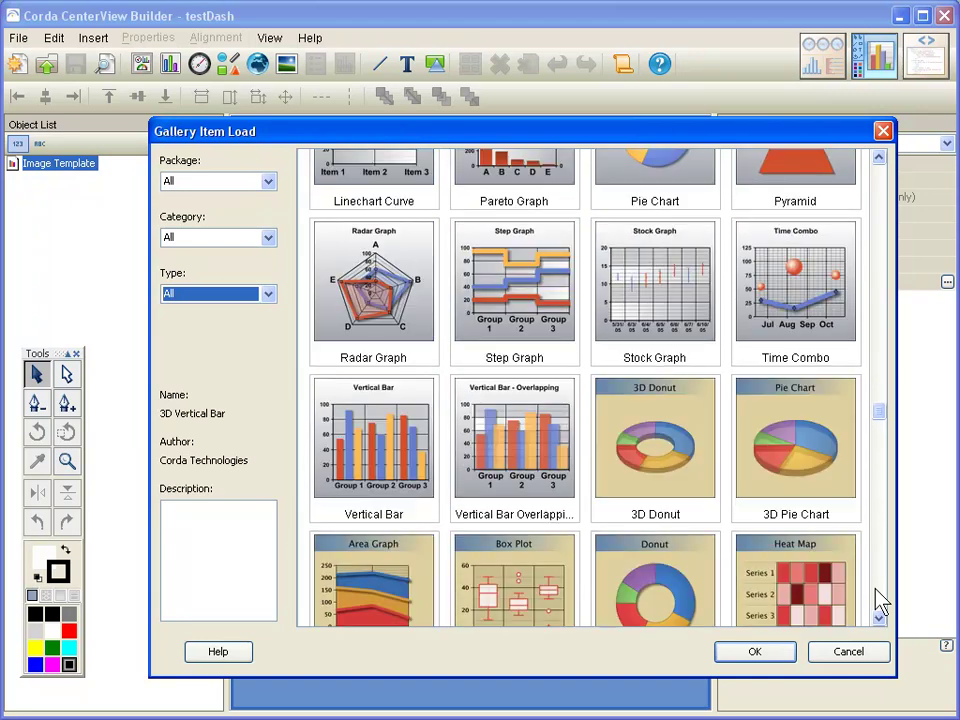
{"action": "left_click", "coordinate": [877, 603]}
{"action": "left_click", "coordinate": [877, 603]}
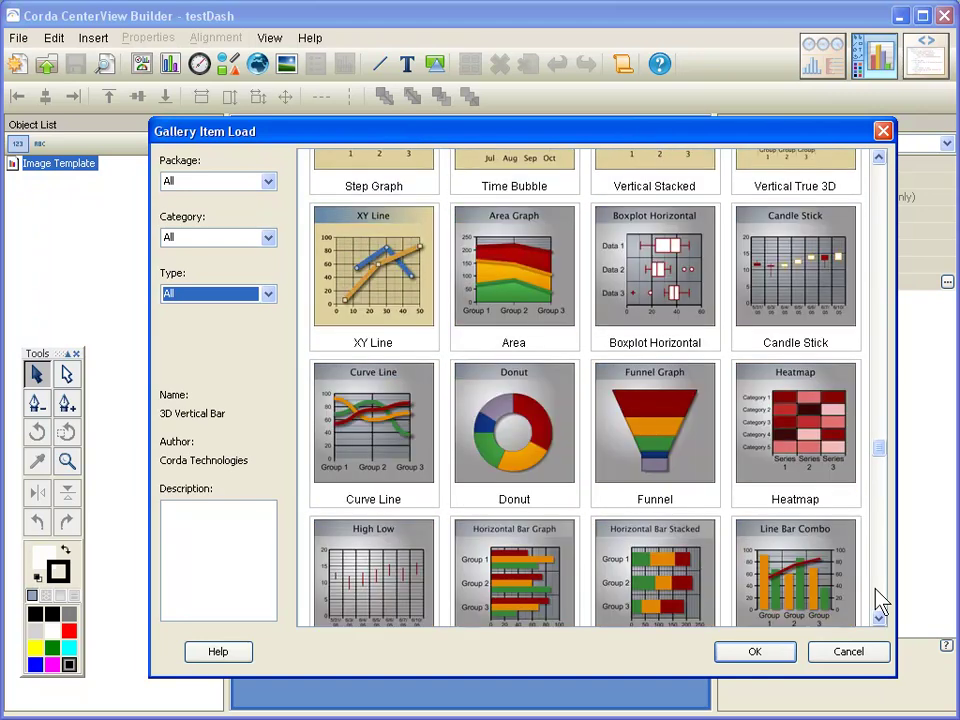
{"action": "left_click", "coordinate": [877, 603]}
{"action": "left_click", "coordinate": [877, 603]}
{"action": "left_click", "coordinate": [877, 603]}
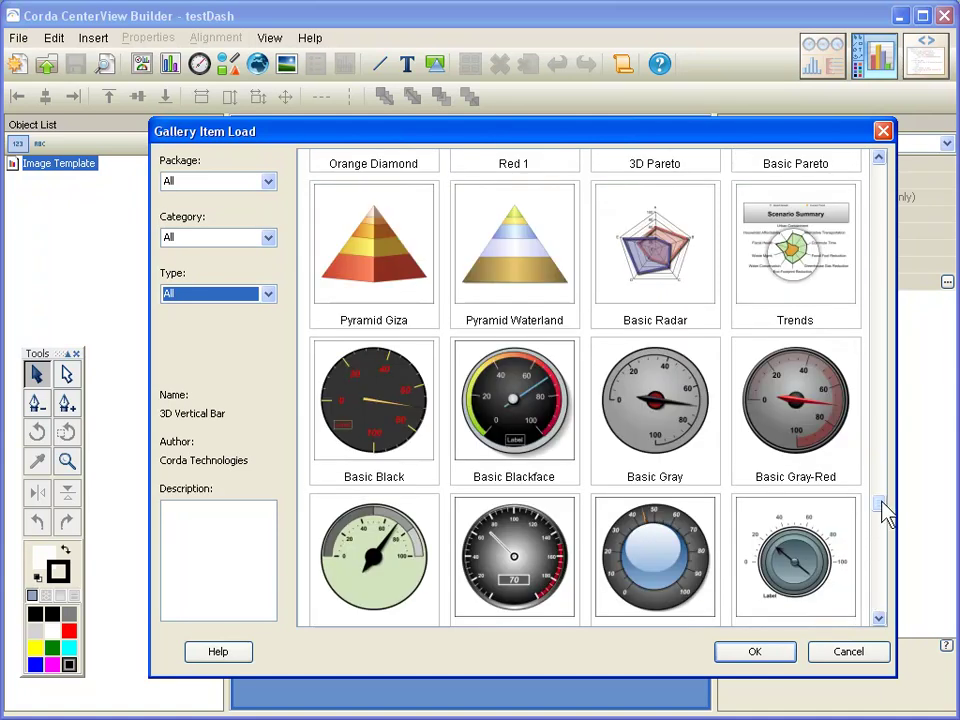
{"action": "left_click_drag", "start_coordinate": [881, 506], "coordinate": [883, 133]}
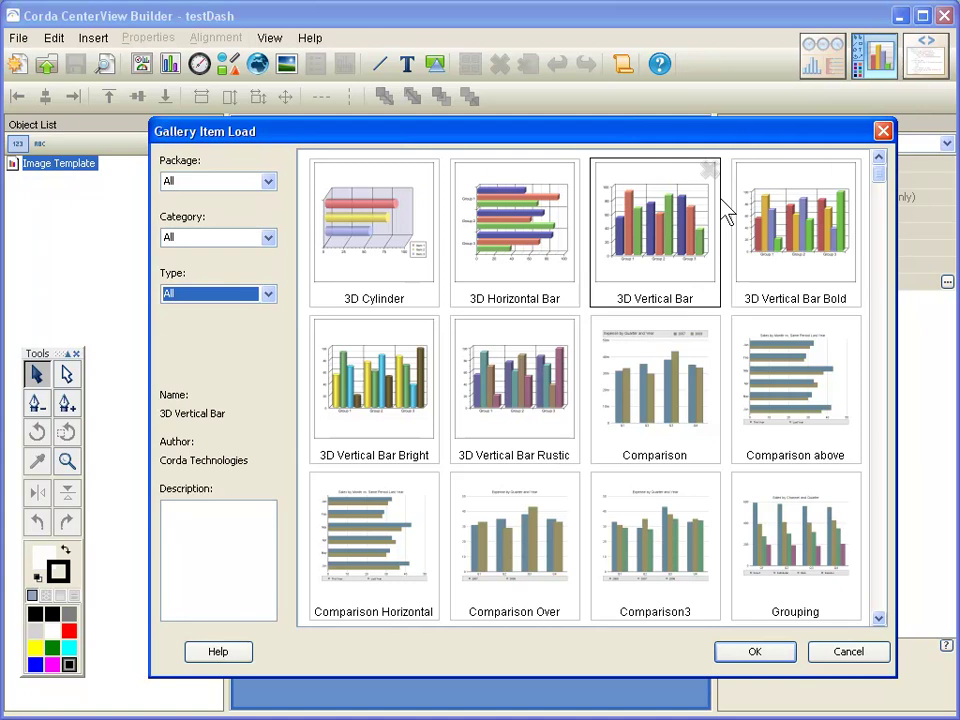
- Insert the 3D Vertical Bar graph from the gallery and enlarge it on the canvas to about 368 by 221
{"action": "left_click", "coordinate": [660, 240]}
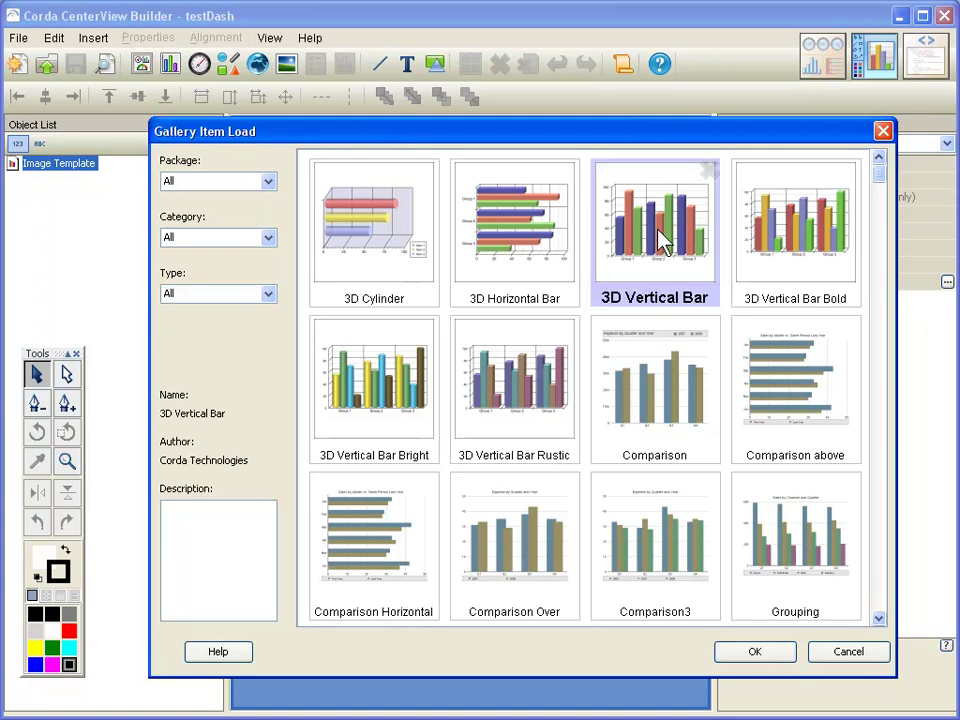
{"action": "left_click", "coordinate": [768, 652]}
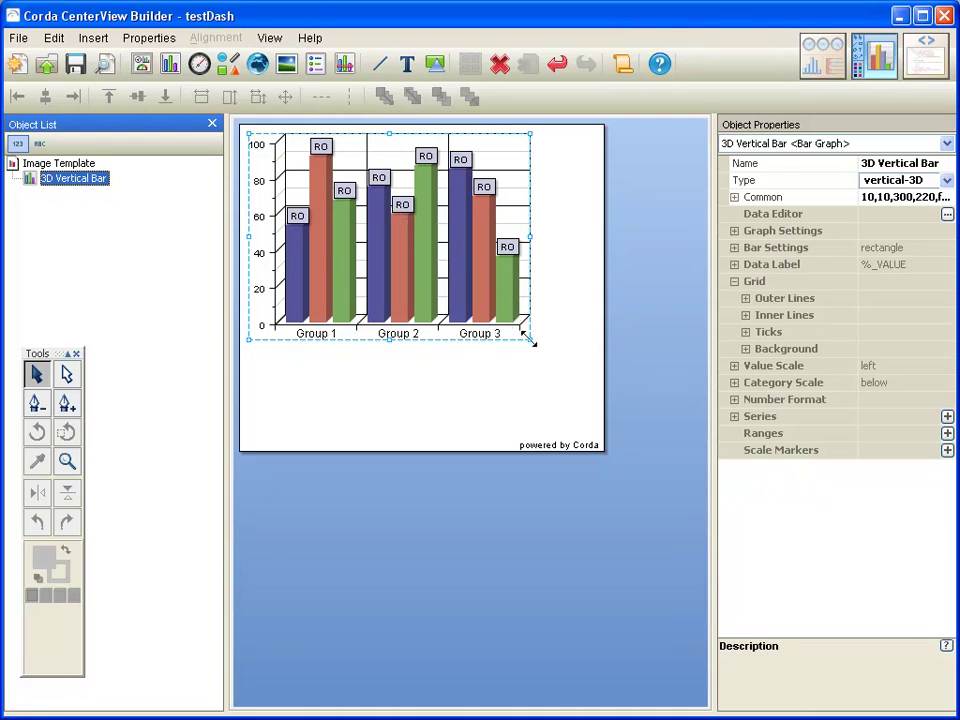
{"action": "left_click_drag", "start_coordinate": [532, 341], "coordinate": [593, 340]}
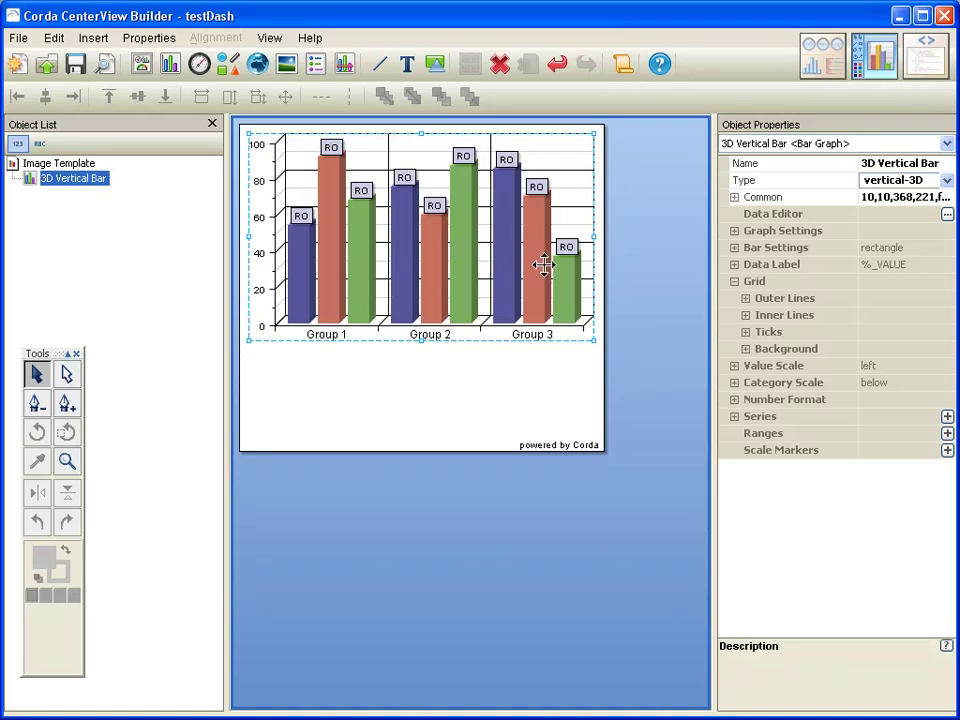
- Set the bar style of the 3D Vertical Bar graph to cylinder
{"action": "left_click", "coordinate": [734, 248]}
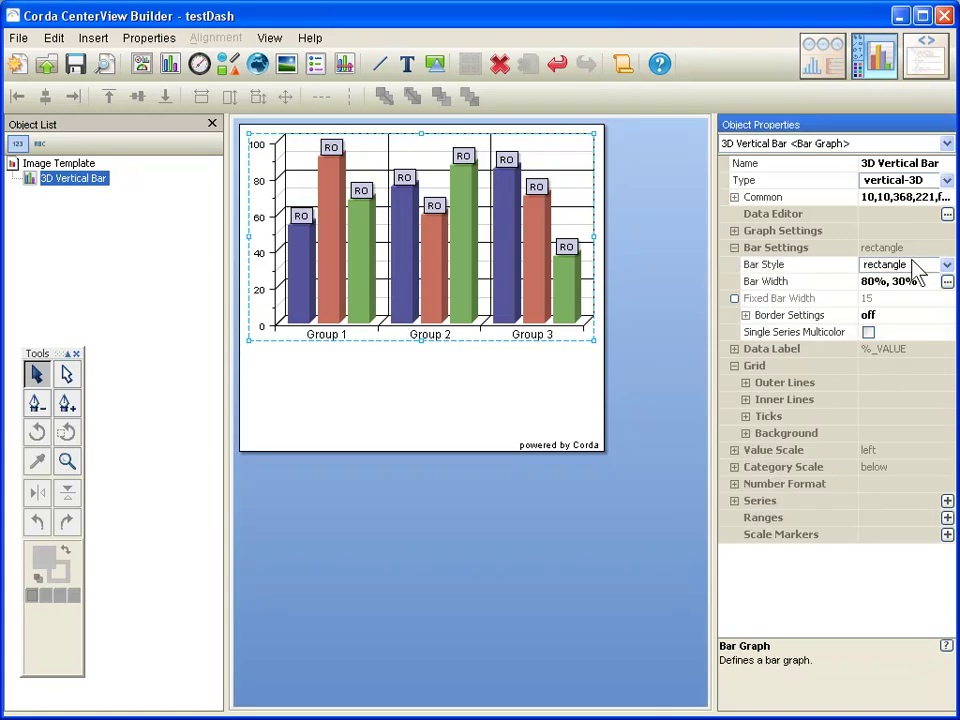
{"action": "left_click", "coordinate": [904, 268]}
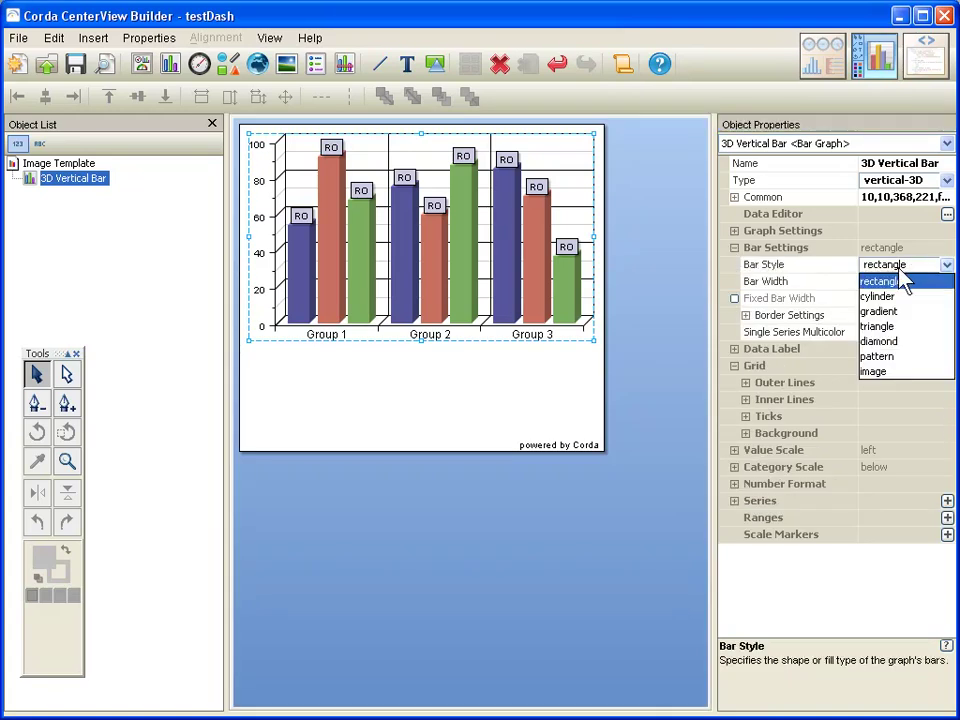
{"action": "left_click", "coordinate": [893, 290]}
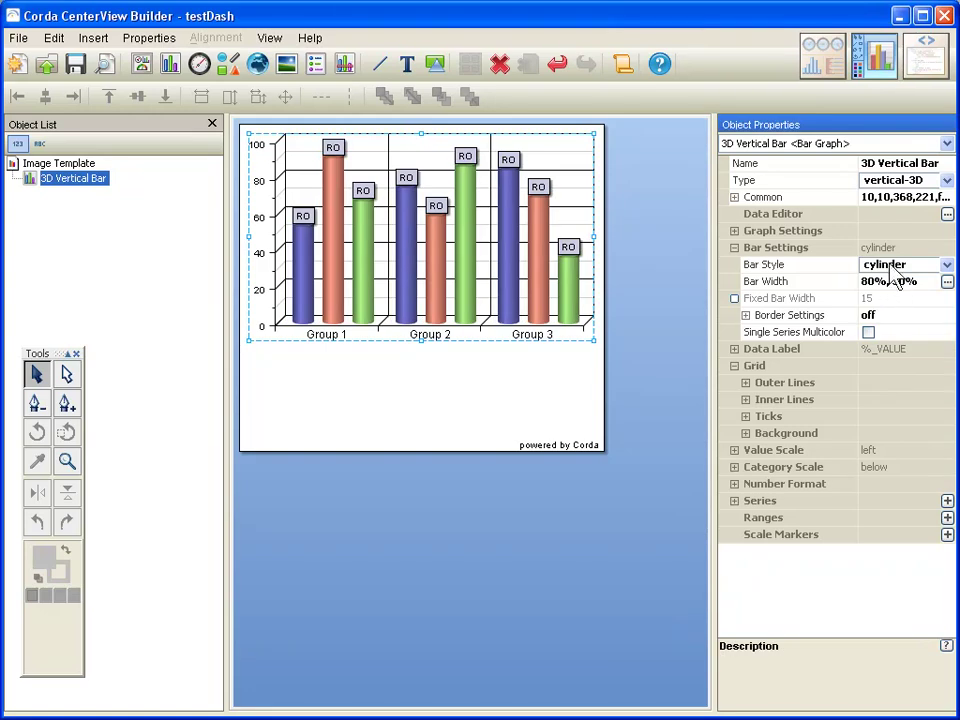
- Try the triangle bar style on the 3D Vertical Bar graph, then set its bar style to rectangle
{"action": "left_click", "coordinate": [894, 267]}
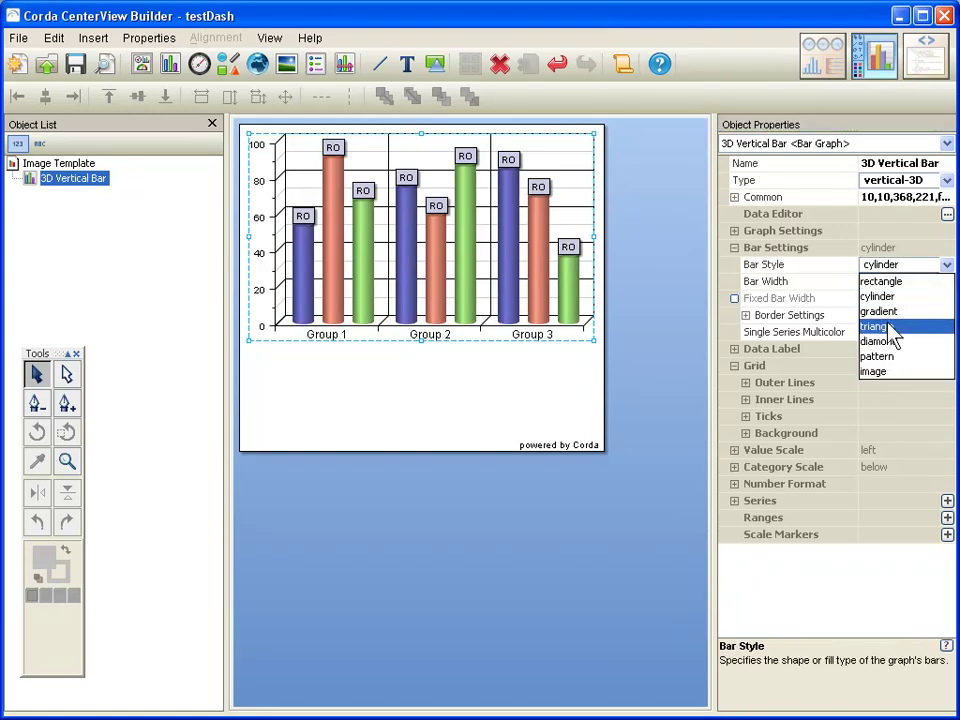
{"action": "left_click", "coordinate": [885, 327]}
{"action": "left_click", "coordinate": [881, 270]}
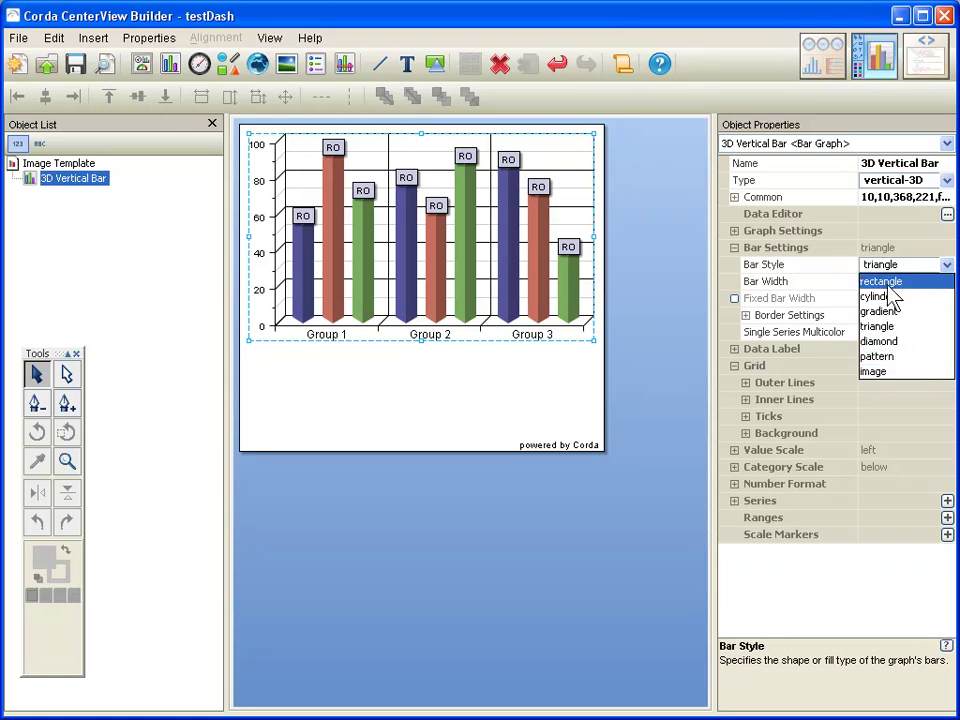
{"action": "left_click", "coordinate": [868, 283]}
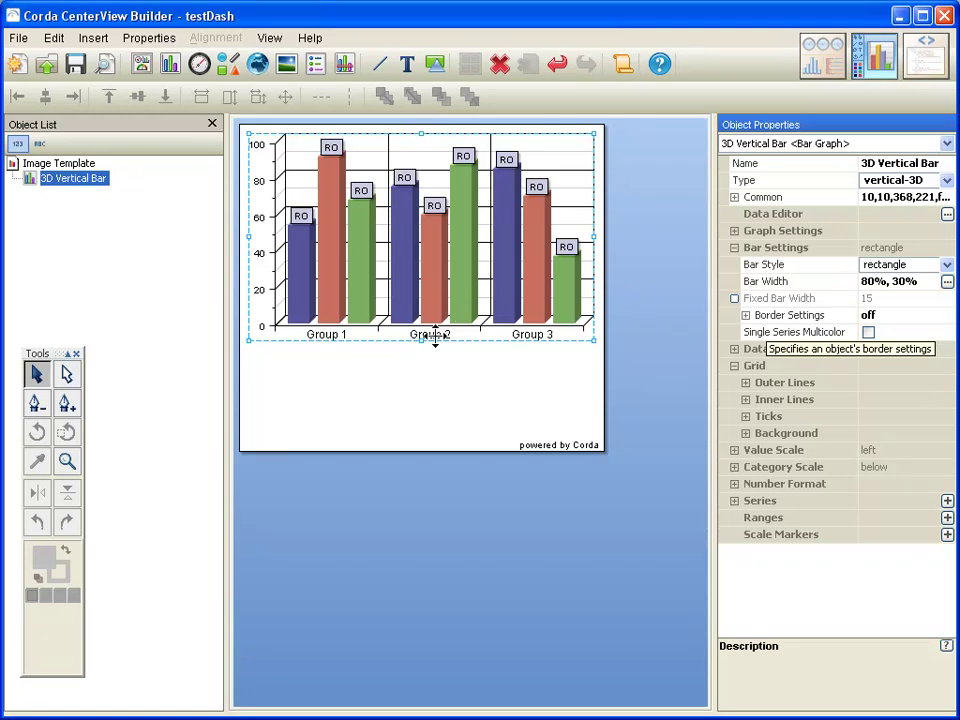
- Insert a legend for the 3D Vertical Bar graph and place it directly below the graph at about 366 by 45
{"action": "left_click", "coordinate": [316, 66]}
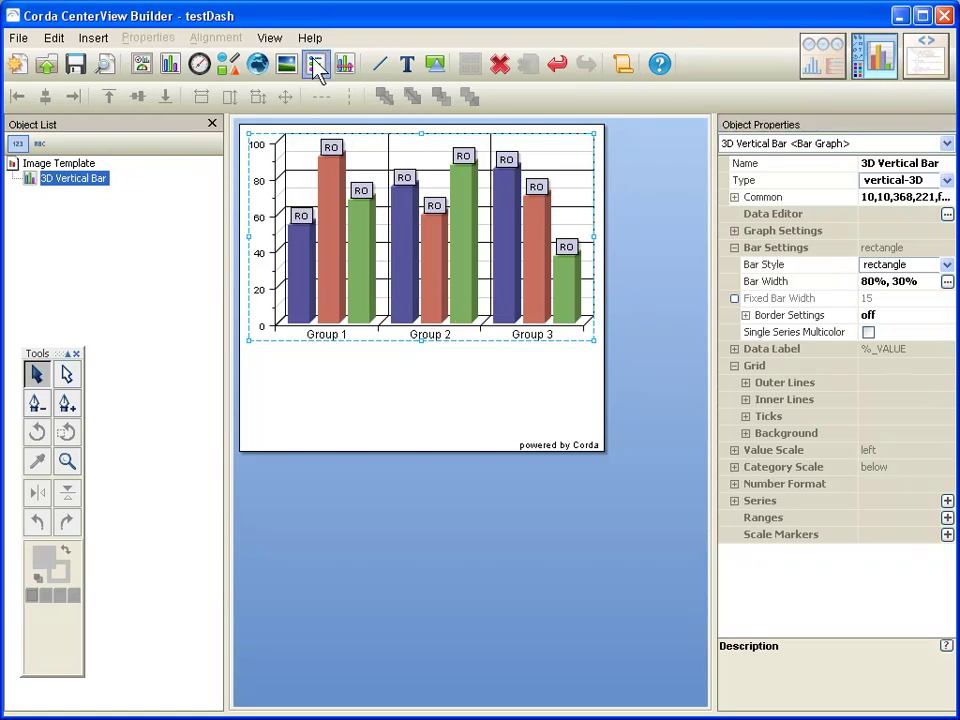
{"action": "left_click_drag", "start_coordinate": [660, 171], "coordinate": [593, 342]}
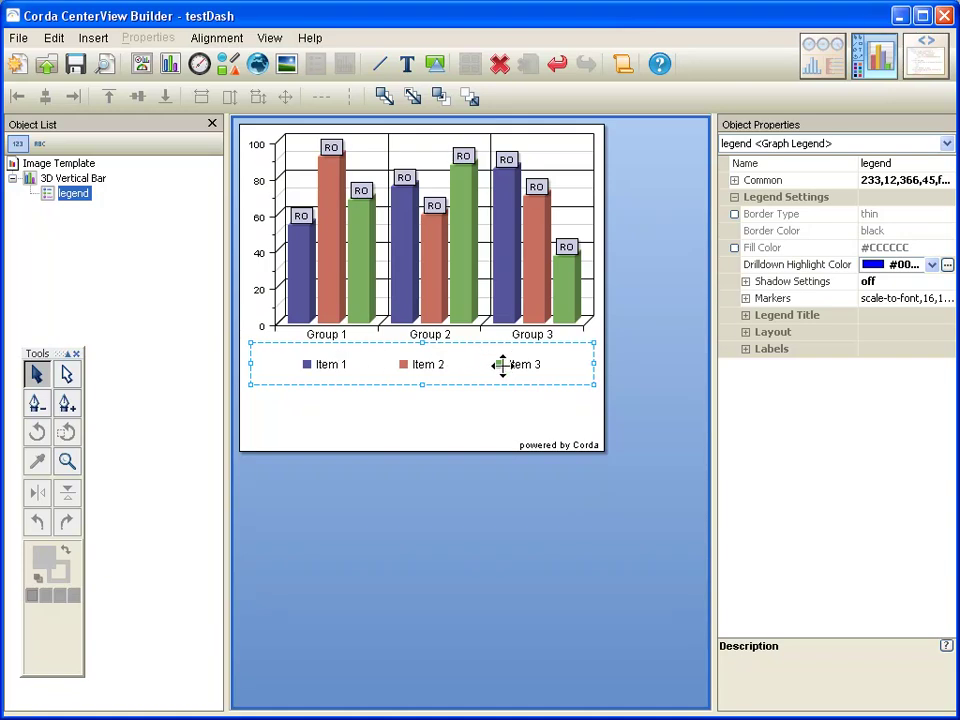
- Insert the sunset picture from the Sample Pictures folder within My Pictures as an image on the canvas
{"action": "left_click", "coordinate": [101, 44]}
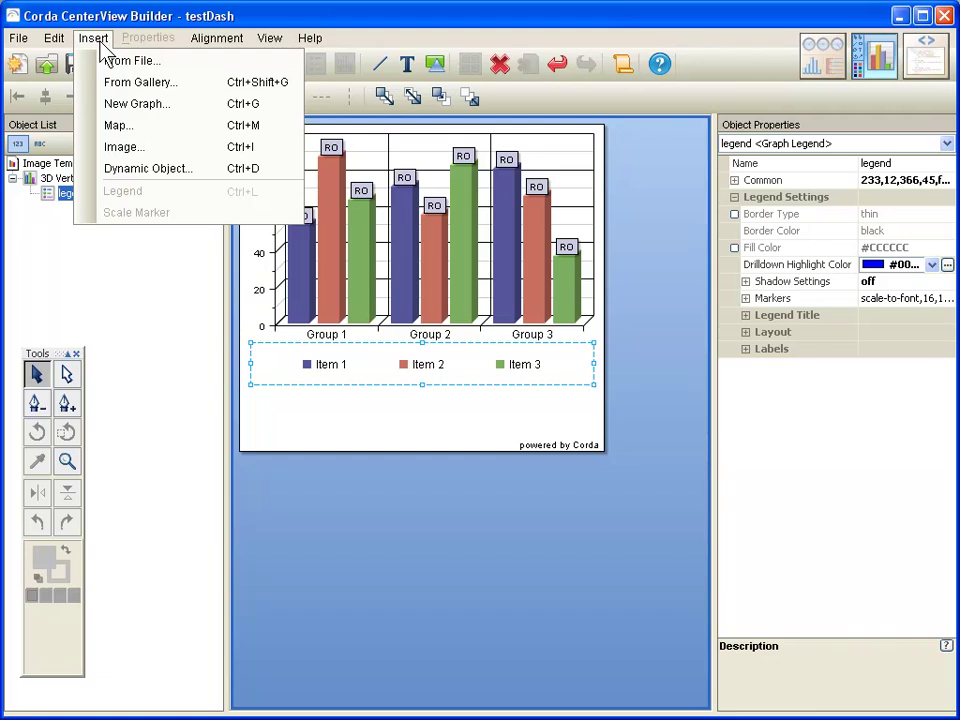
{"action": "left_click", "coordinate": [140, 148]}
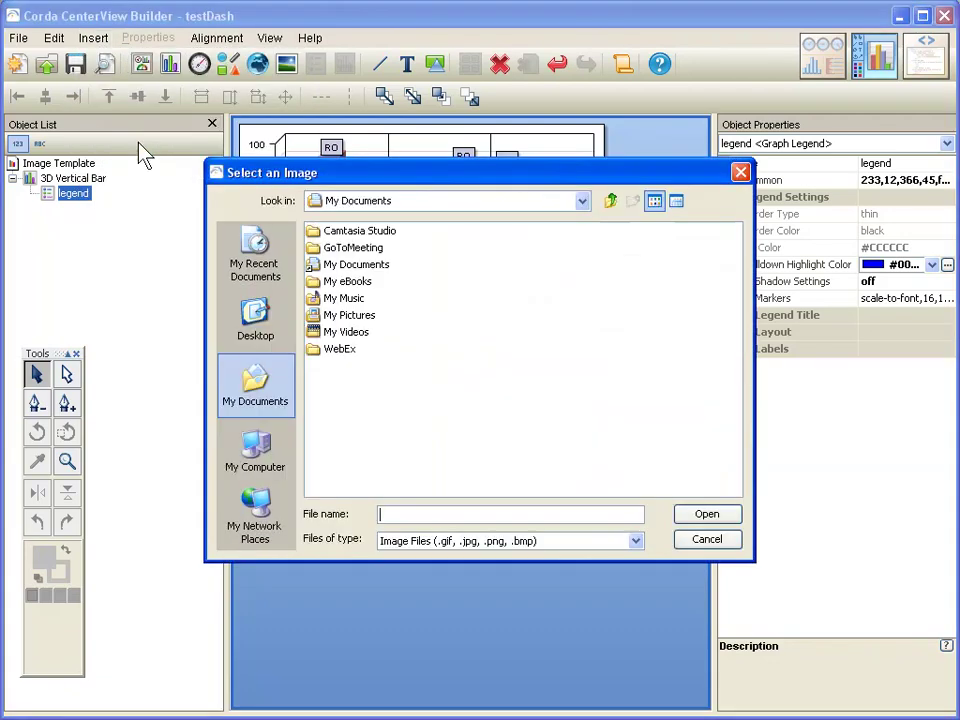
{"action": "double_click", "coordinate": [349, 317]}
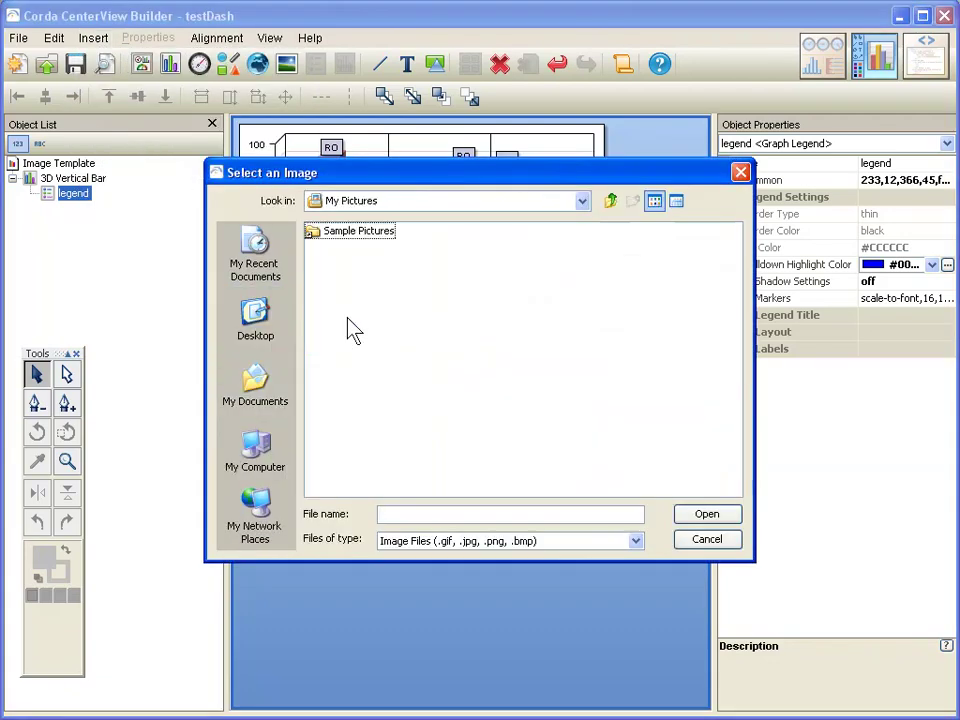
{"action": "double_click", "coordinate": [344, 232]}
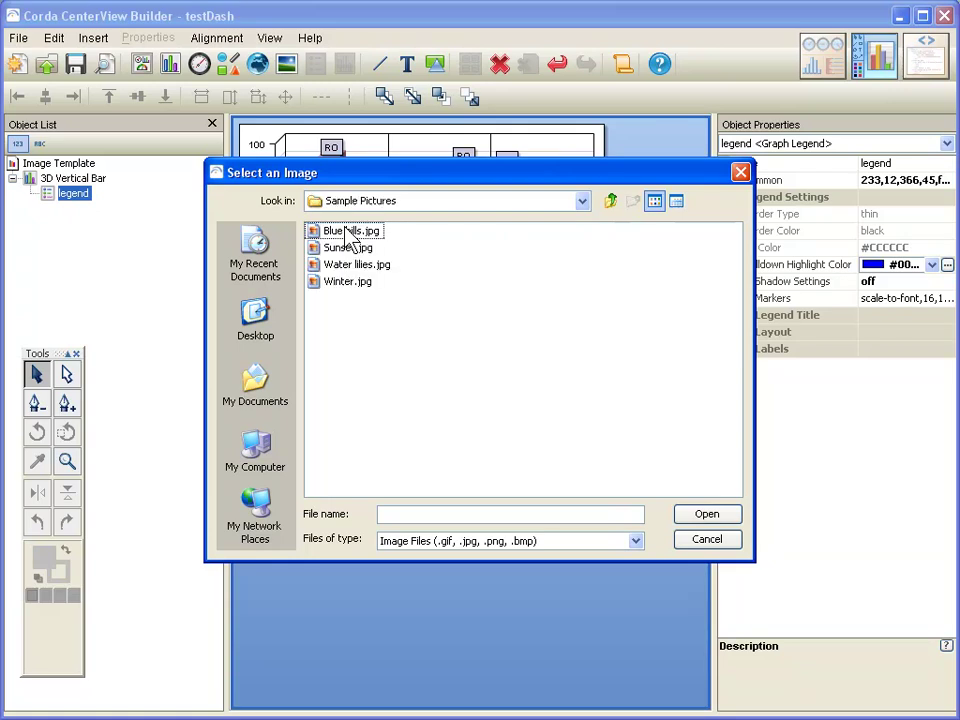
{"action": "double_click", "coordinate": [341, 250]}
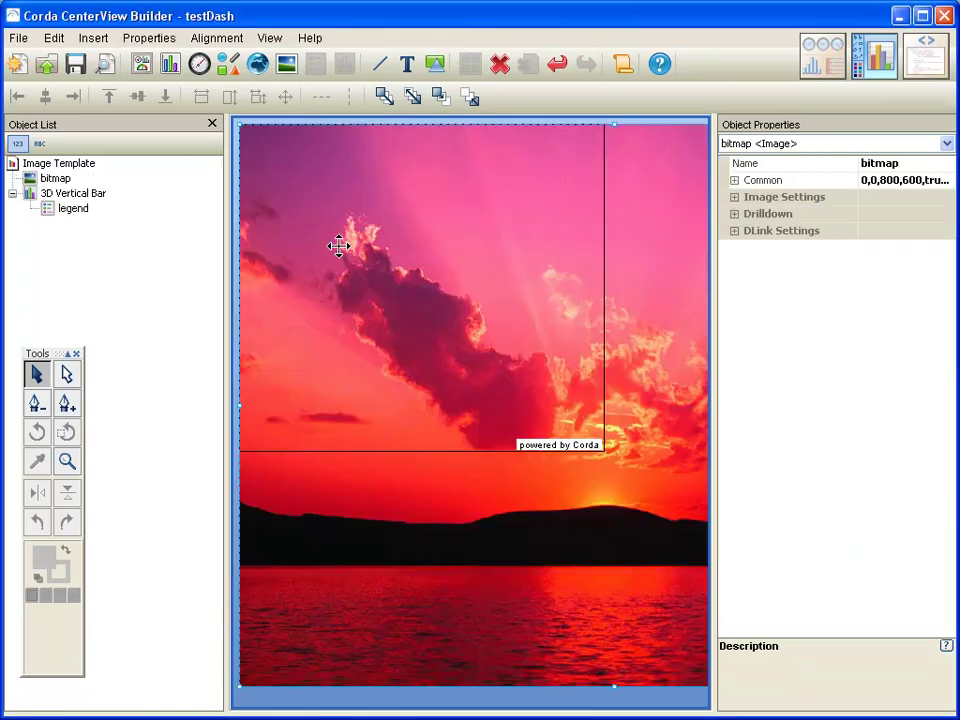
- Shrink the sunset image to about 388 by 291 and align it with the canvas's upper corners to span its full width
{"action": "left_click_drag", "start_coordinate": [669, 595], "coordinate": [347, 480]}
{"action": "left_click_drag", "start_coordinate": [629, 551], "coordinate": [325, 325]}
{"action": "left_click_drag", "start_coordinate": [289, 239], "coordinate": [647, 373]}
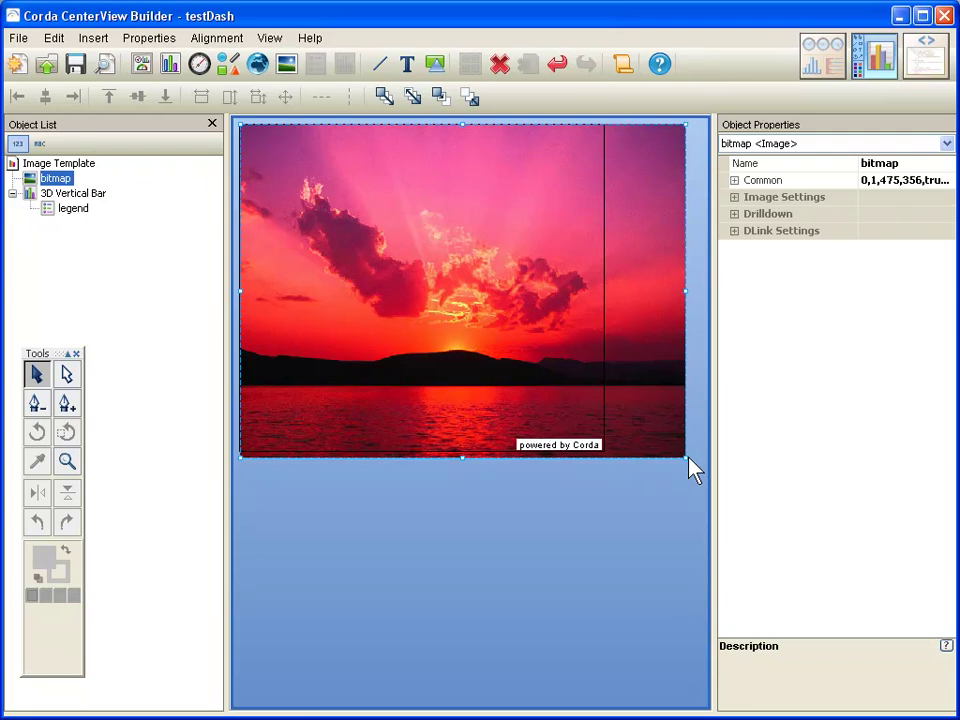
{"action": "left_click_drag", "start_coordinate": [687, 459], "coordinate": [582, 400]}
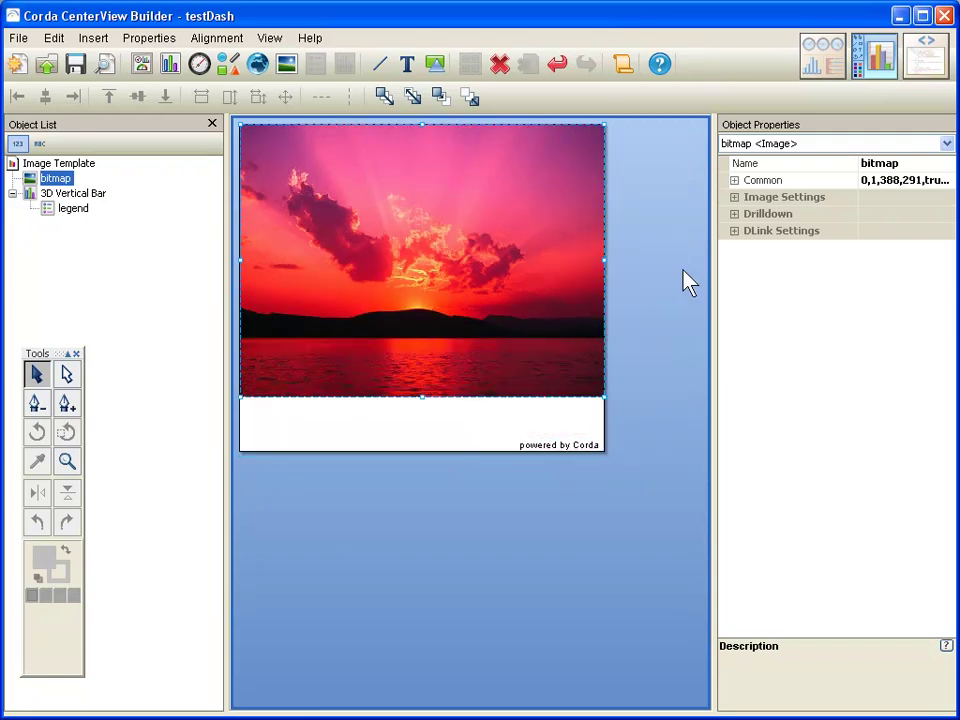
- Set the sunset image's transparency to 70 percent and send it behind the graph and legend
{"action": "left_click", "coordinate": [735, 198]}
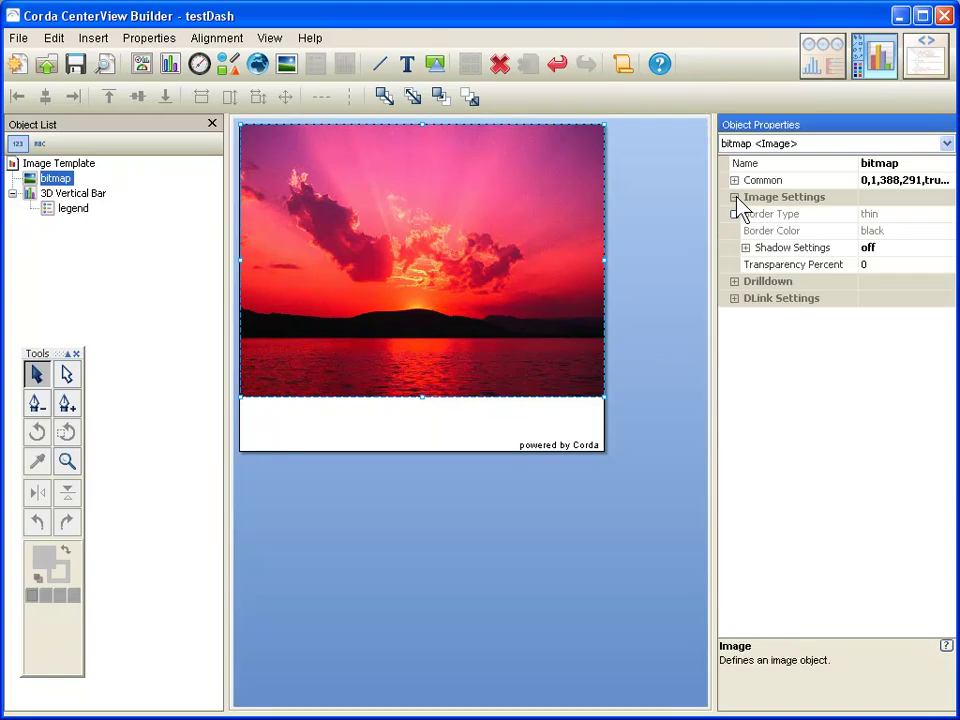
{"action": "left_click", "coordinate": [870, 264]}
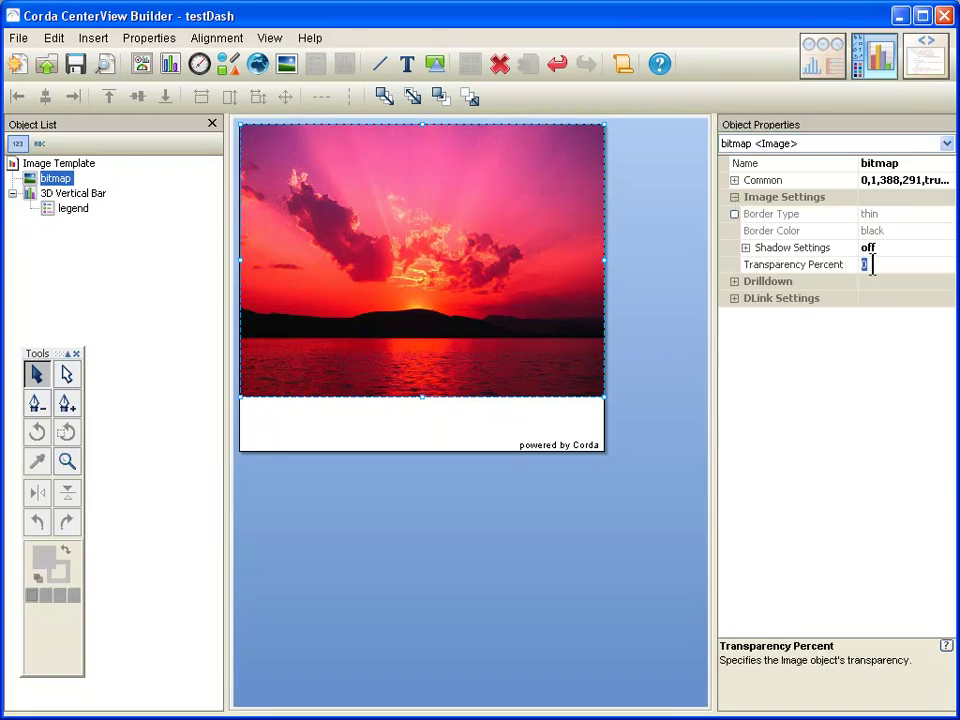
{"action": "type", "text": "70"}
{"action": "key", "text": "Return"}
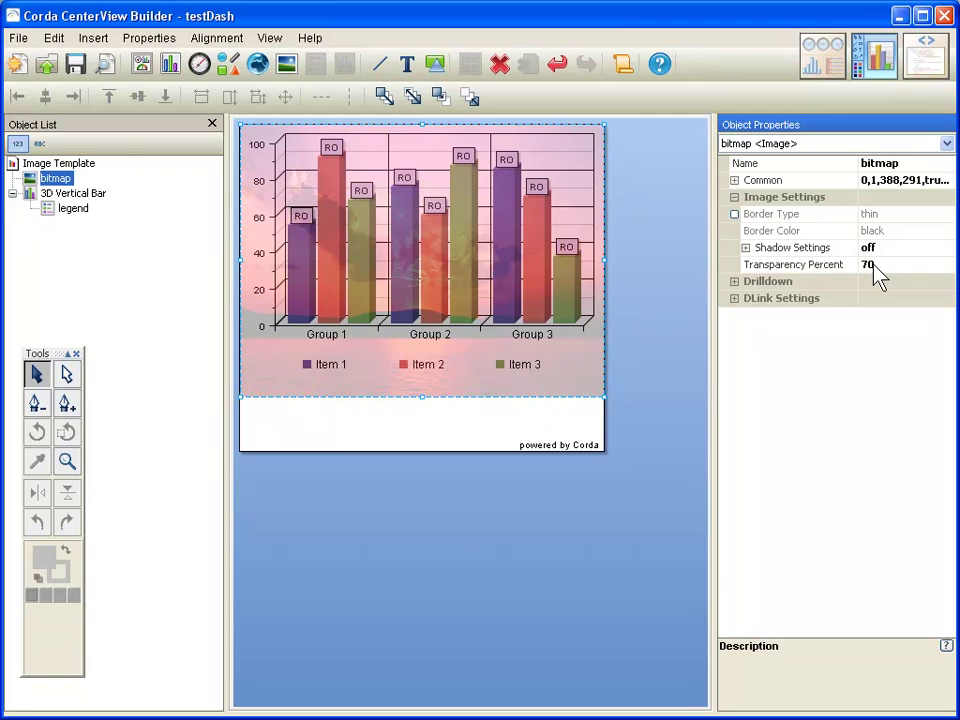
{"action": "left_click", "coordinate": [384, 96]}
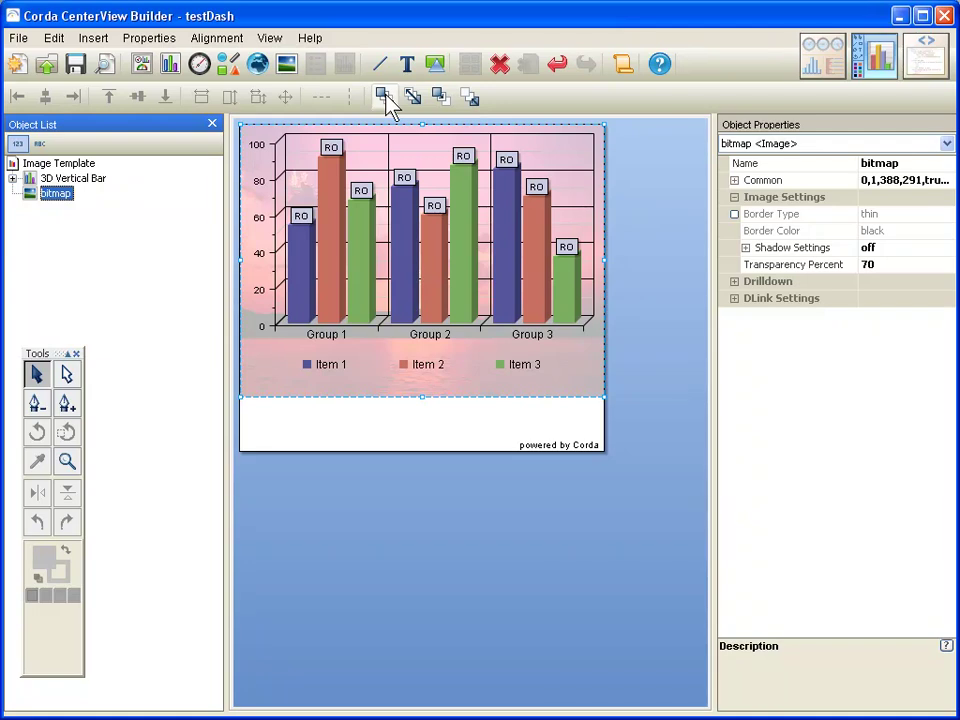
- Reduce the image template's canvas height to match the lower edge of the sunset image
{"action": "left_click", "coordinate": [440, 448]}
{"action": "left_click_drag", "start_coordinate": [422, 451], "coordinate": [419, 398]}
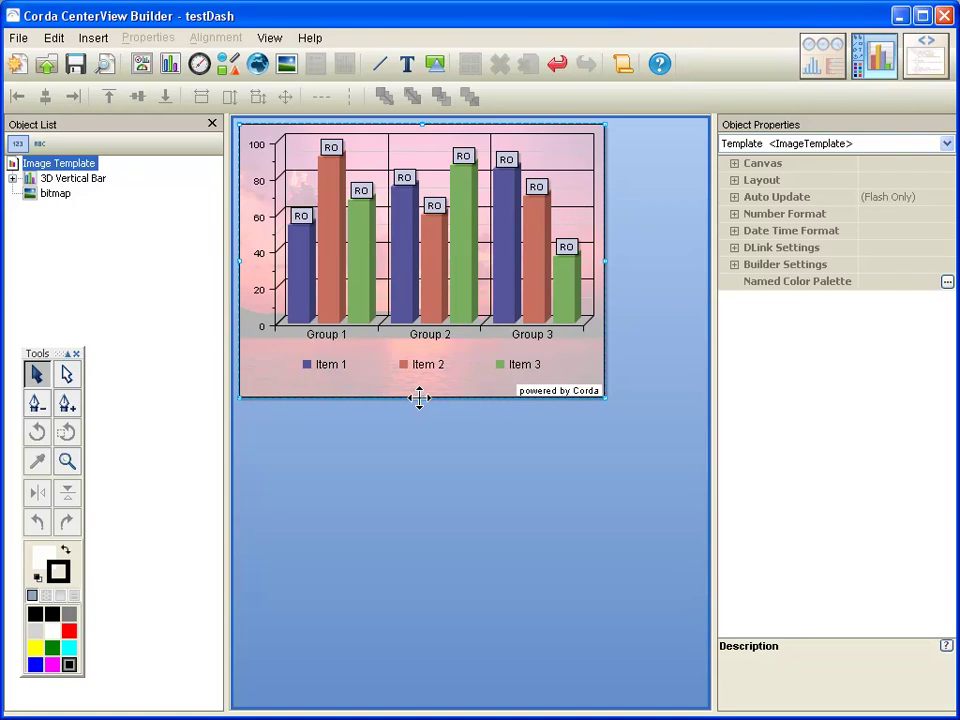
- Return to the dashboard view and save the image template as Revenue in the image_templates folder
{"action": "left_click", "coordinate": [823, 62]}
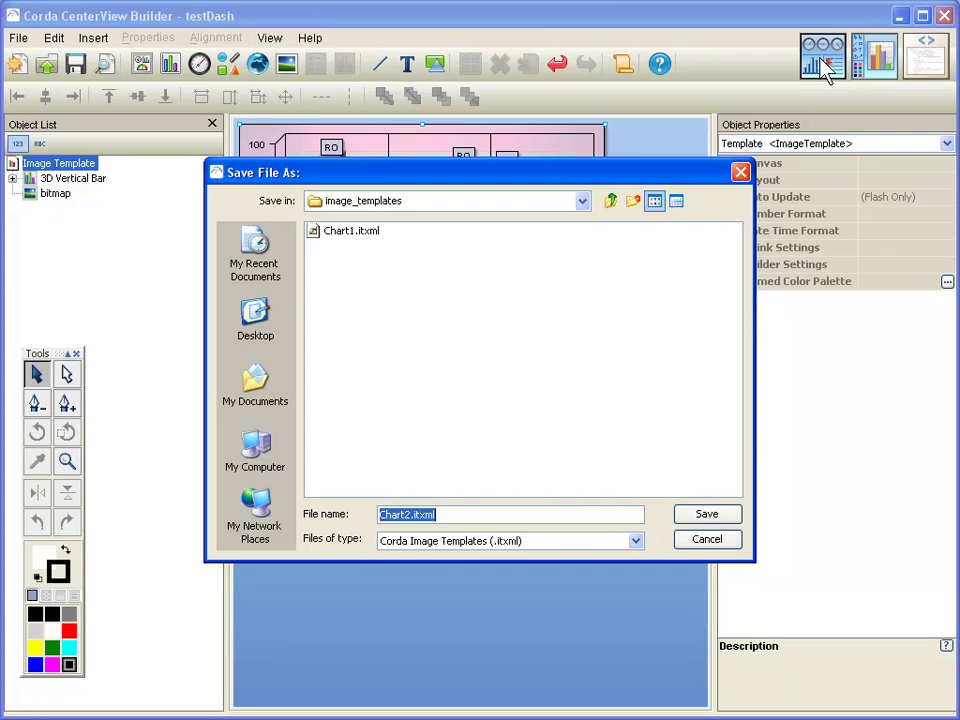
{"action": "type", "text": "Revenue"}
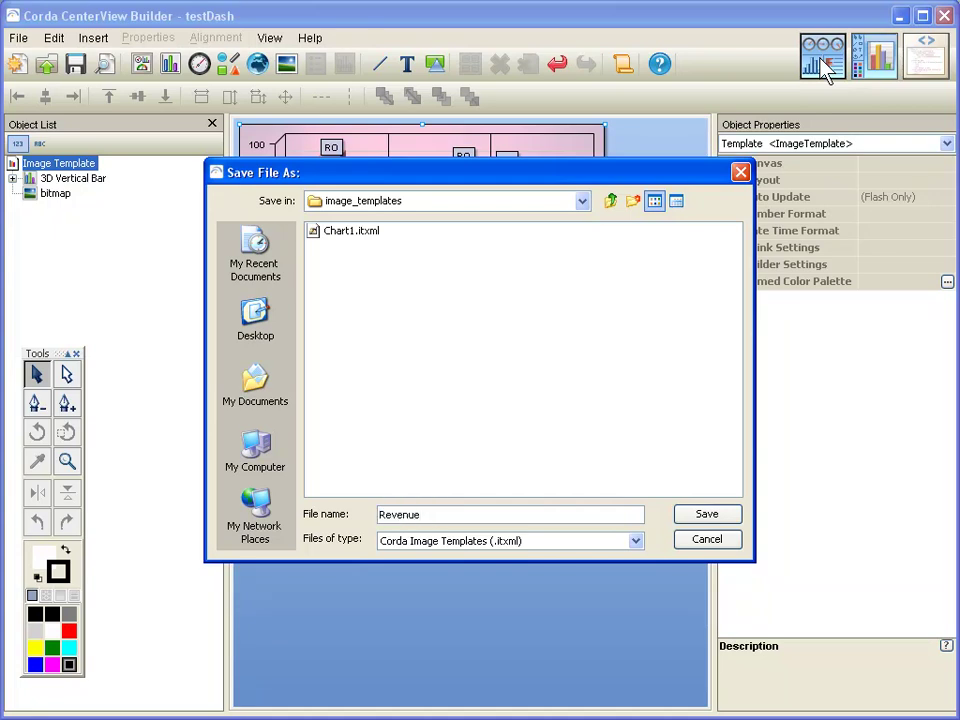
{"action": "key", "text": "Return"}
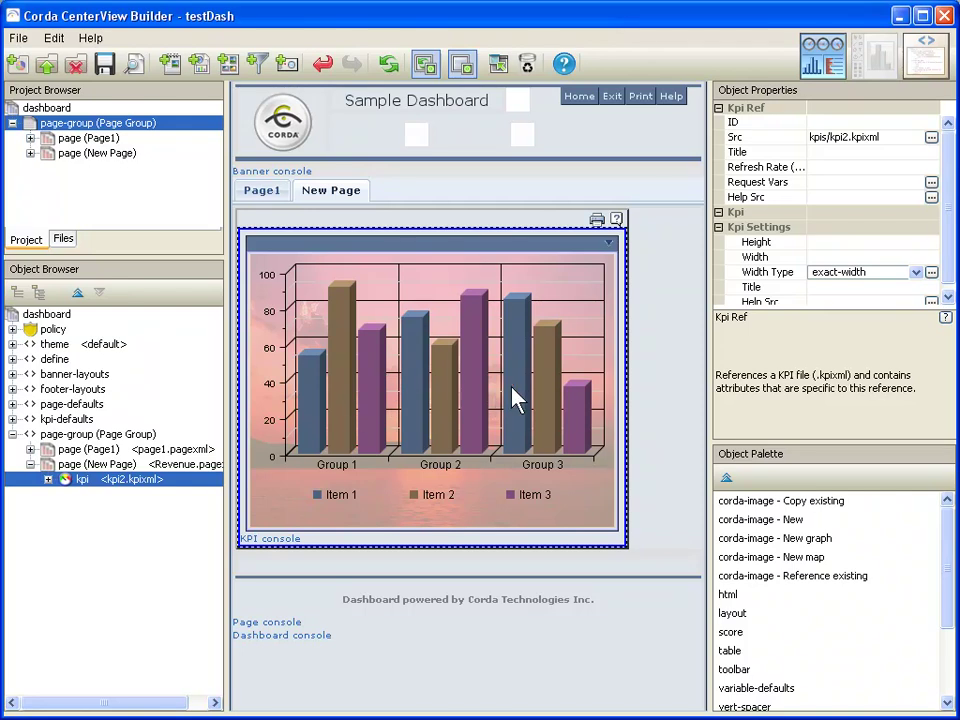
- Turn the Use CSS option of the KPI's Revenue Corda image off and back on to compare the graph's colors
{"action": "left_click", "coordinate": [415, 388]}
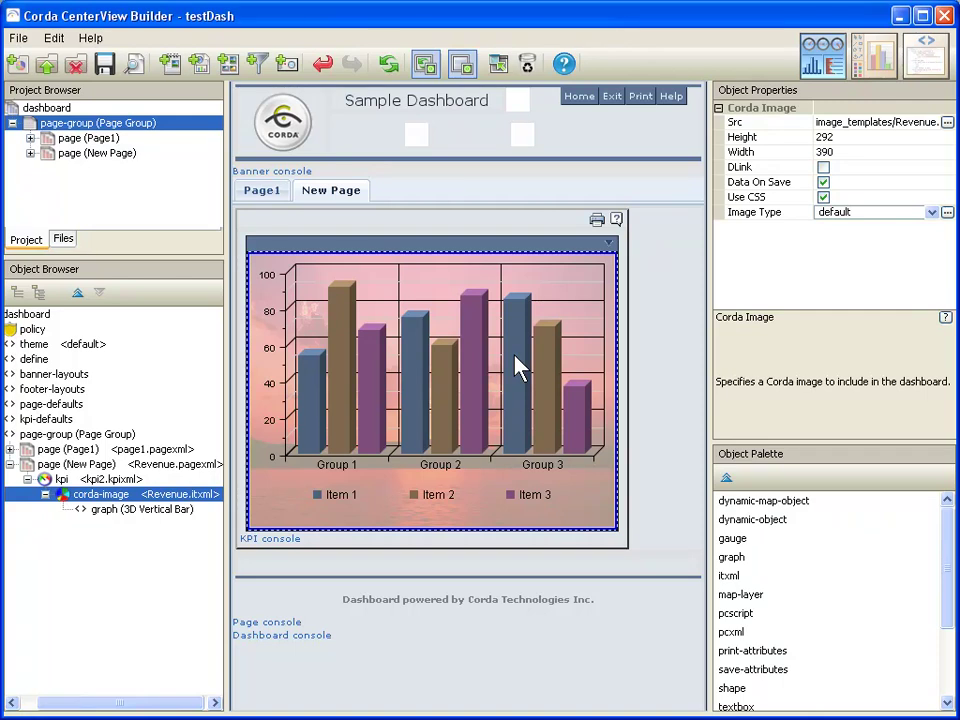
{"action": "left_click", "coordinate": [823, 198]}
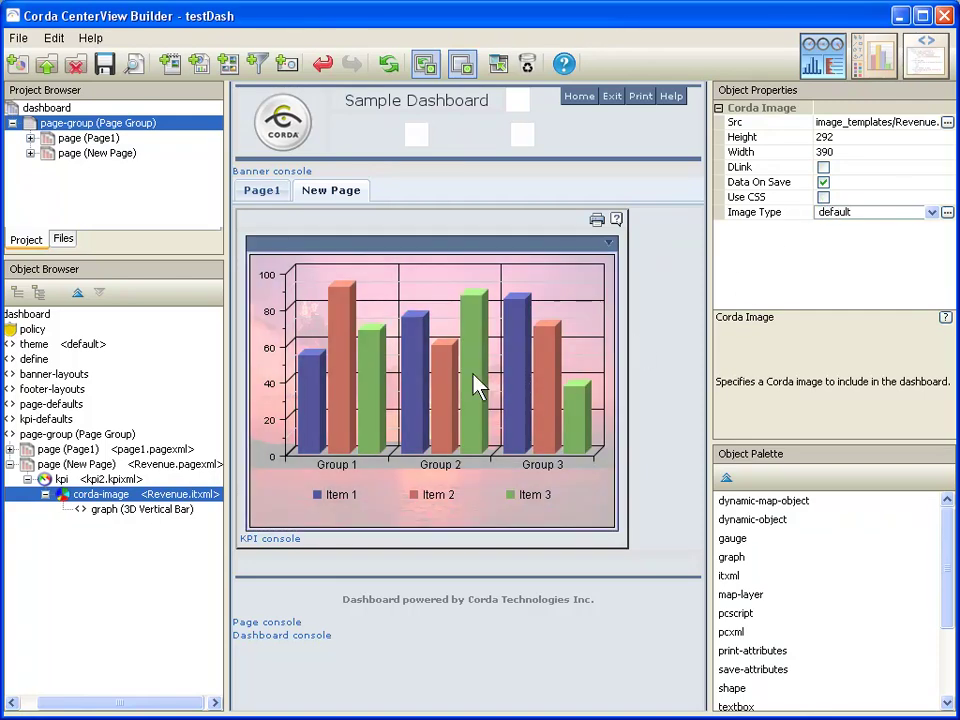
{"action": "left_click", "coordinate": [823, 199]}
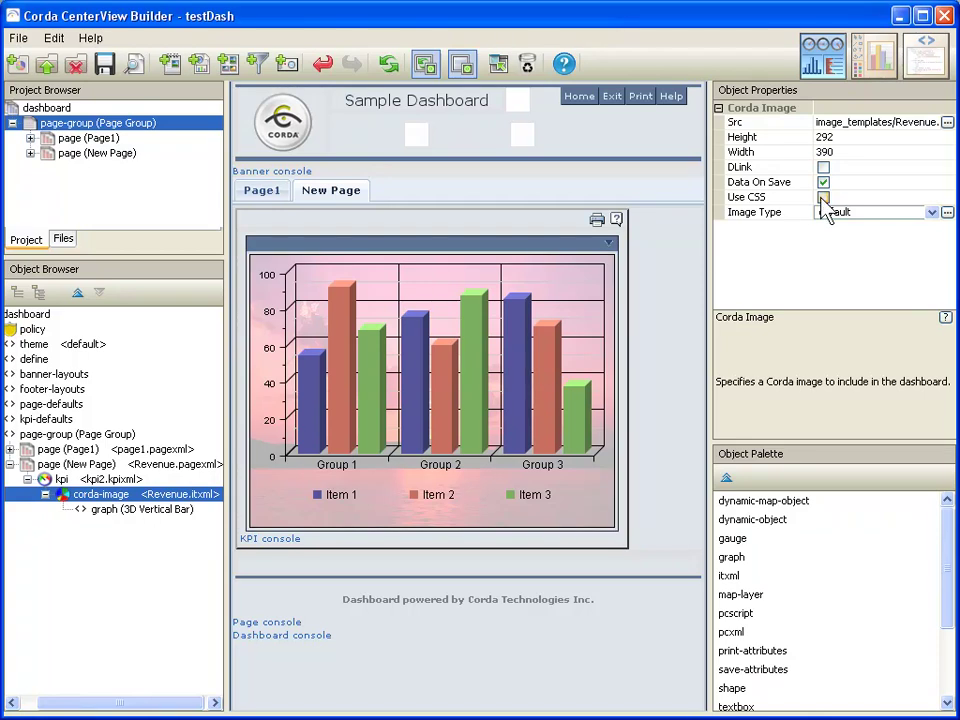